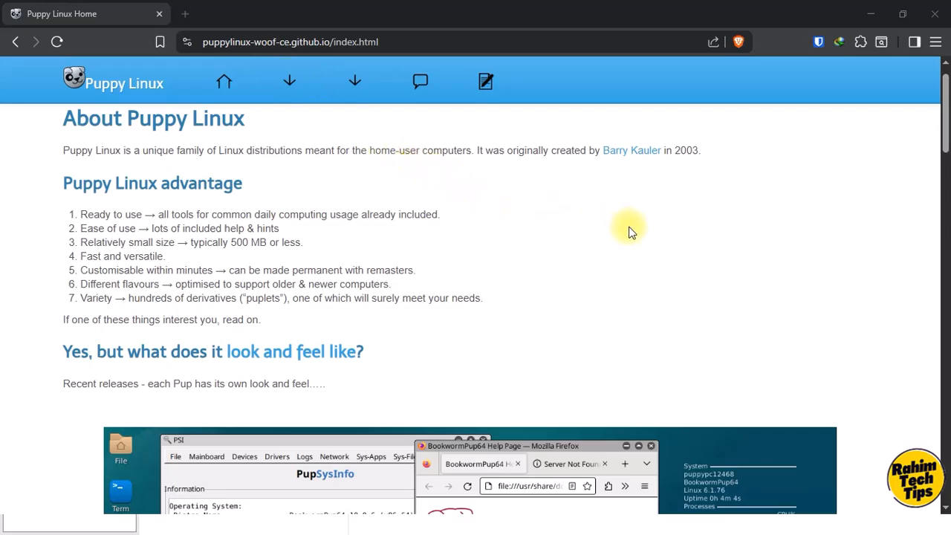
- Look over the Puppy Linux home page and examine the latest versions listed in its download section, including BookwormPup64 10.0
scroll(751, 260, "down", 10)
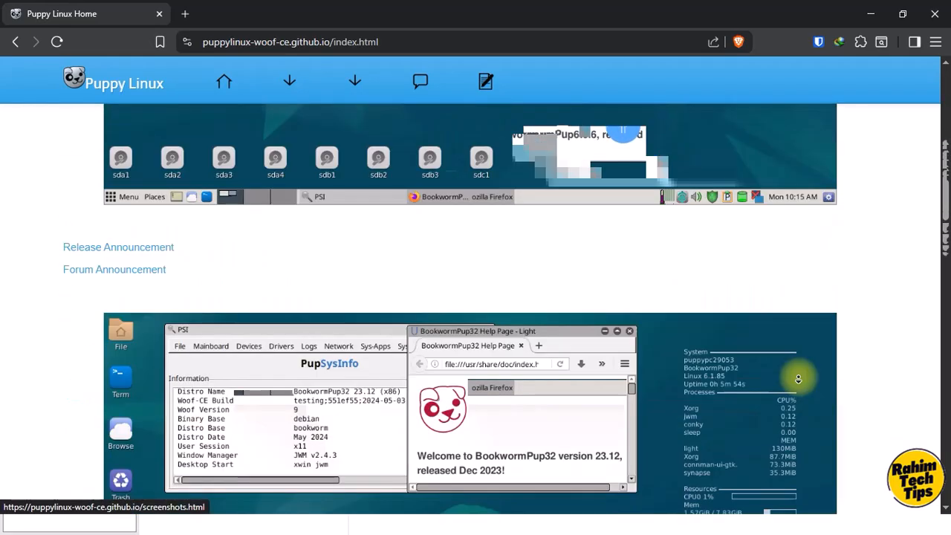
scroll(785, 287, "down", 1)
scroll(747, 208, "up", 8)
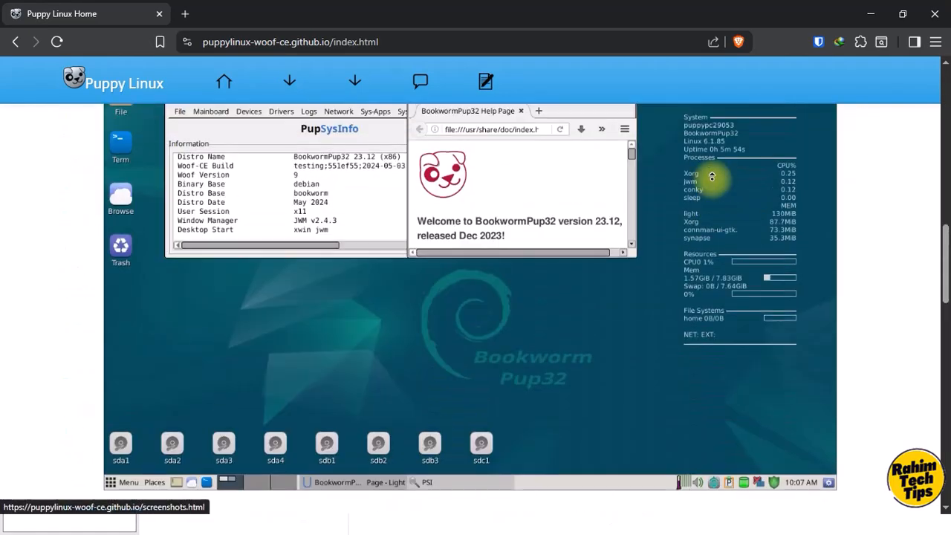
left_click(361, 82)
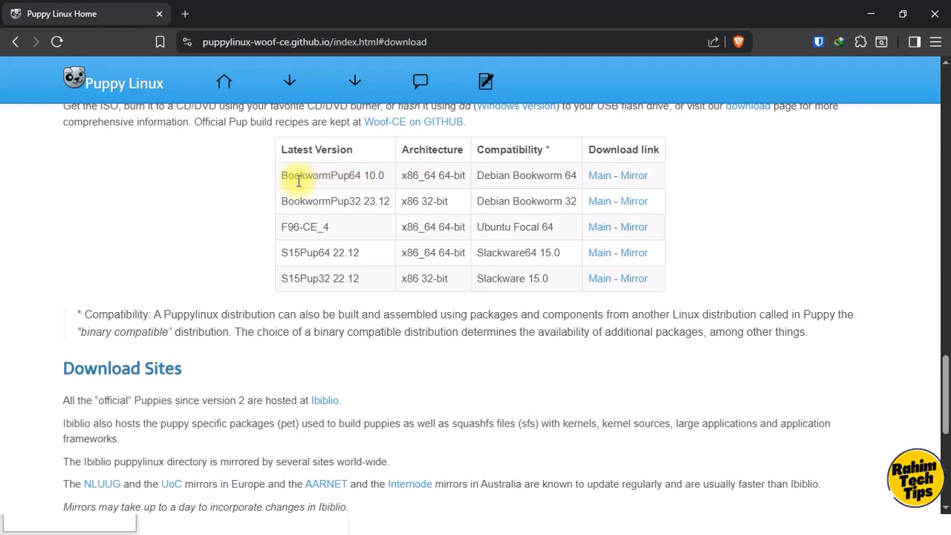
mouse_move(294, 179)
left_mouse_down()
mouse_move(389, 175)
mouse_move(282, 178)
left_mouse_up()
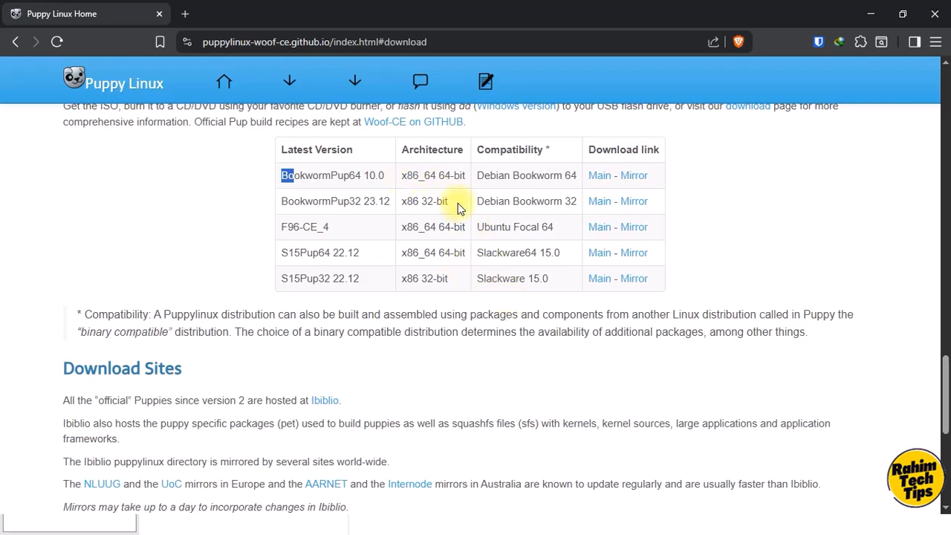
- Switch to VMware Workstation, power on the Puppy-Linux virtual machine and boot the default BookwormPup64 10.0.10 entry
key("alt+Tab")
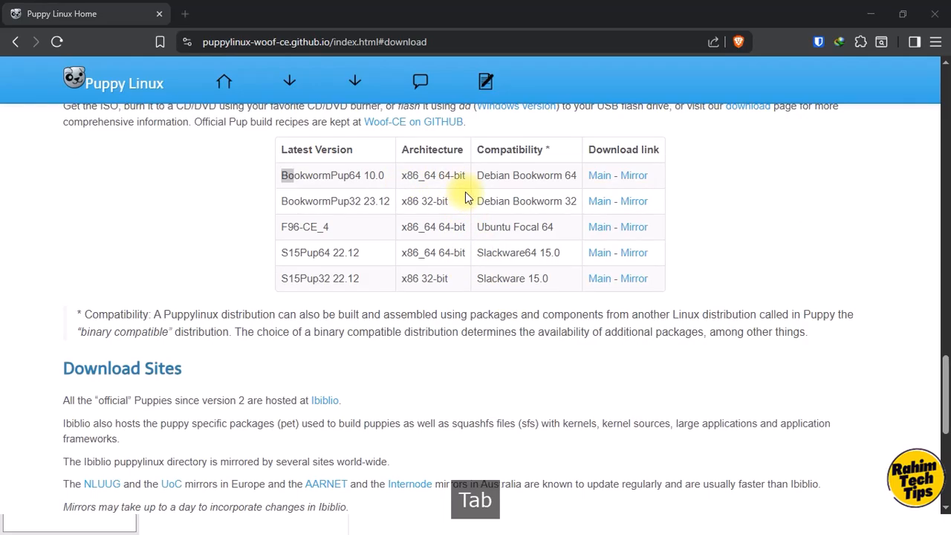
key("alt+Tab")
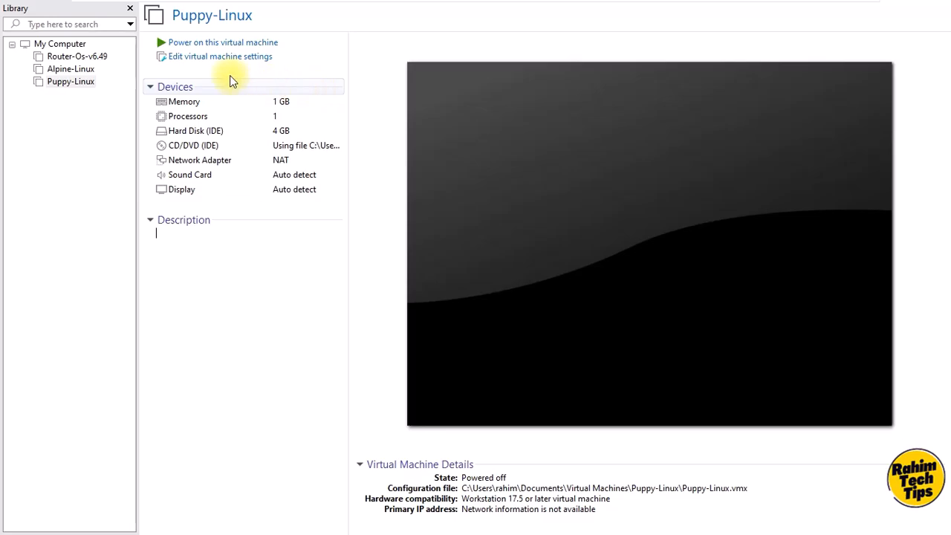
left_click(230, 44)
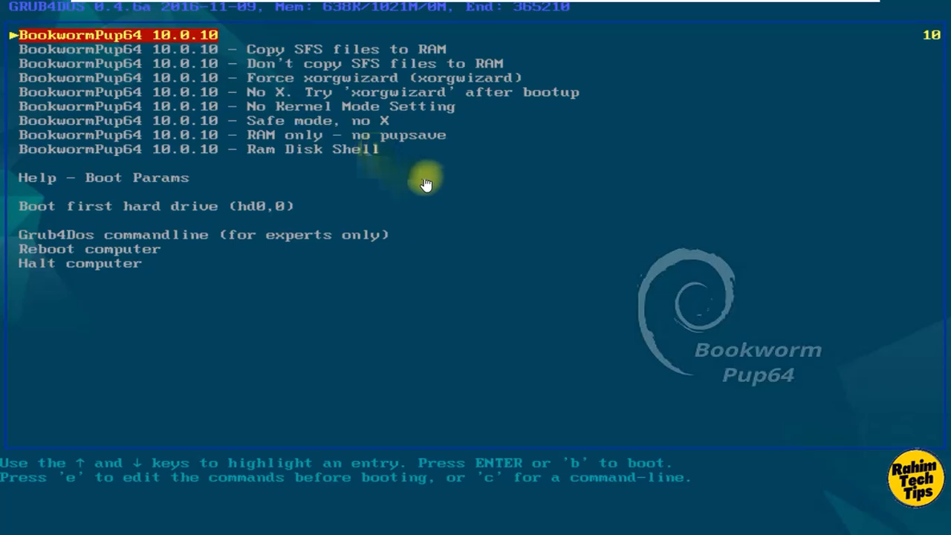
left_click(487, 190)
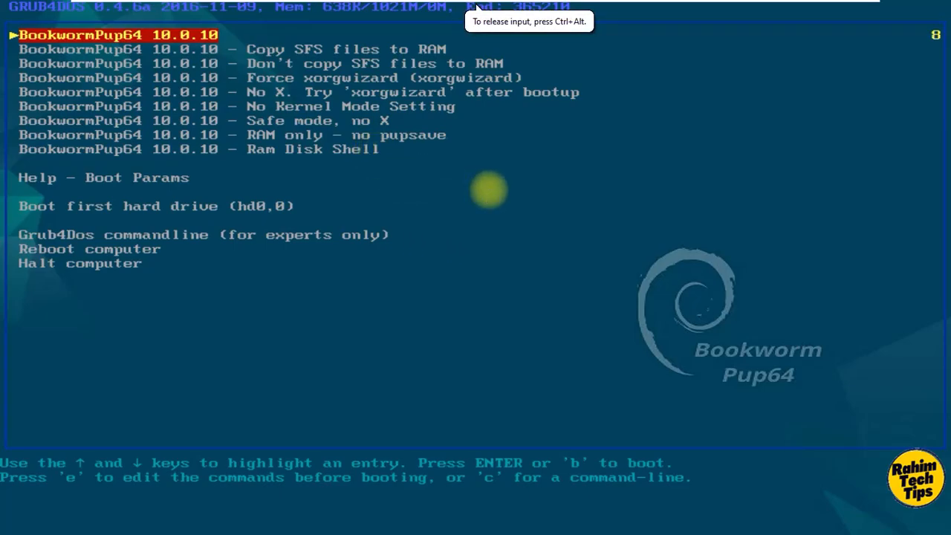
key("Down")
key("Up")
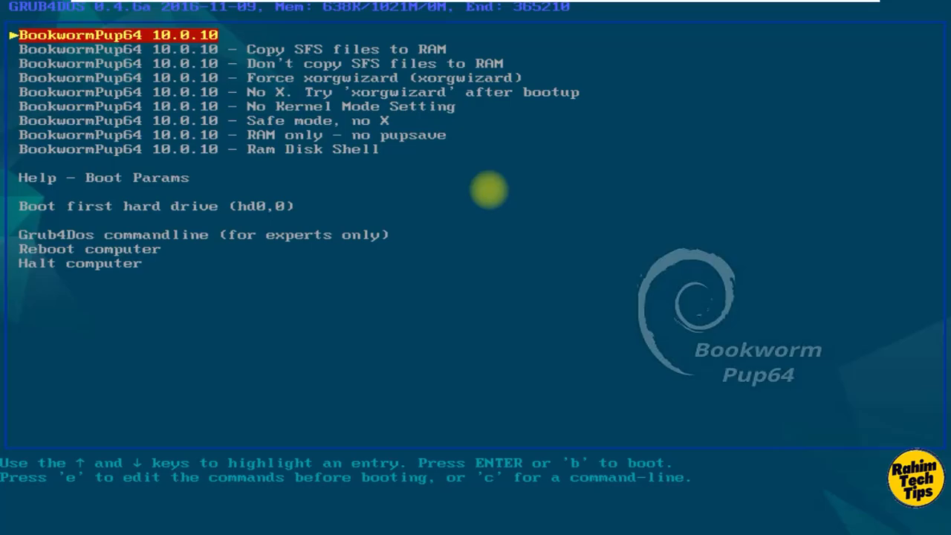
key("Return")
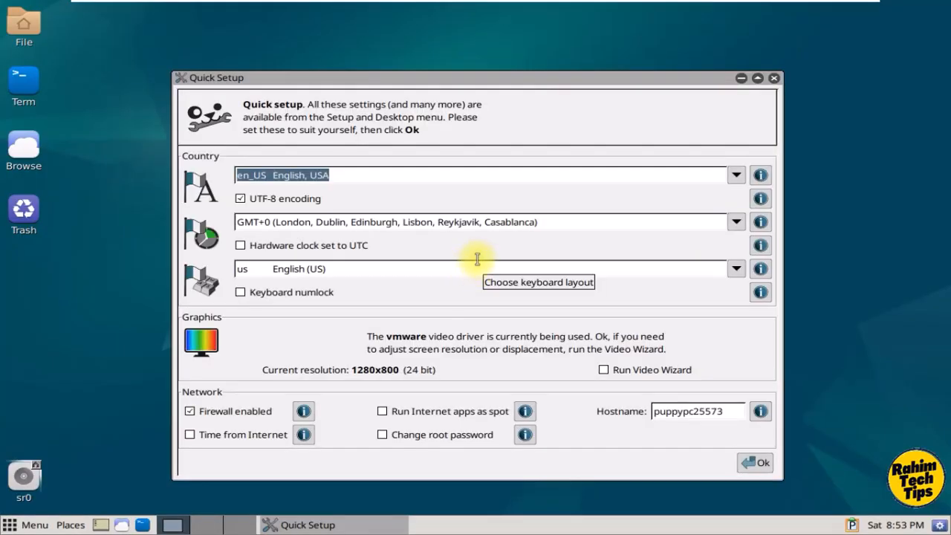
- Dismiss the Quick Setup and Welcome windows without changing any settings
left_click_drag(413, 77, 356, 47)
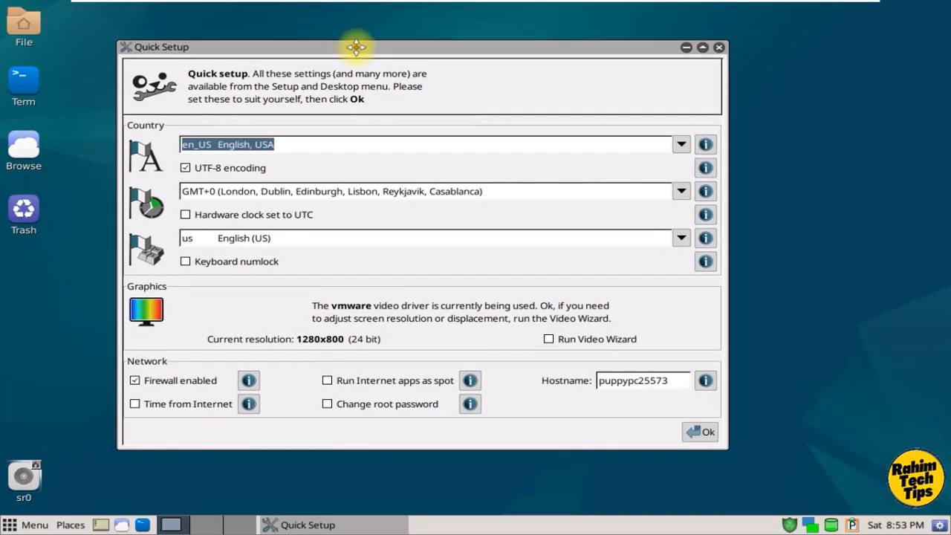
left_click(719, 47)
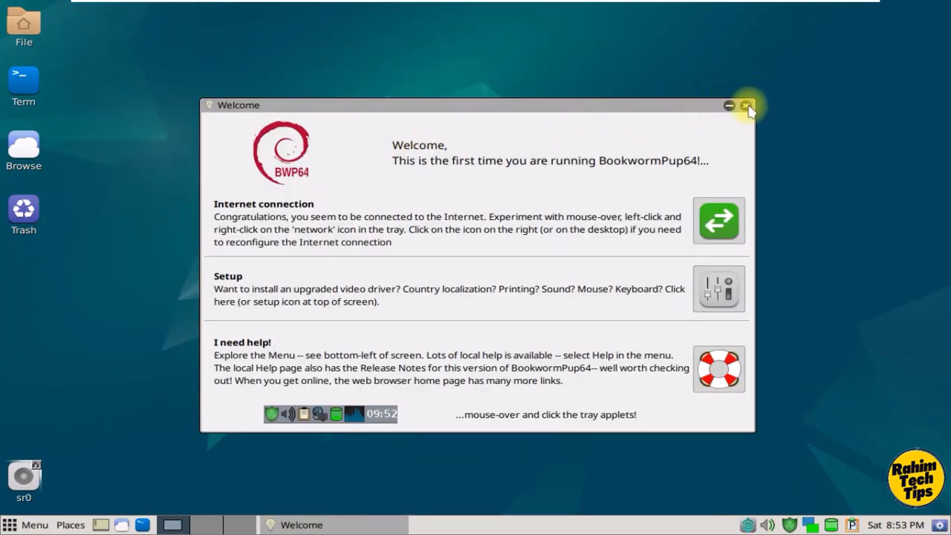
left_click(746, 106)
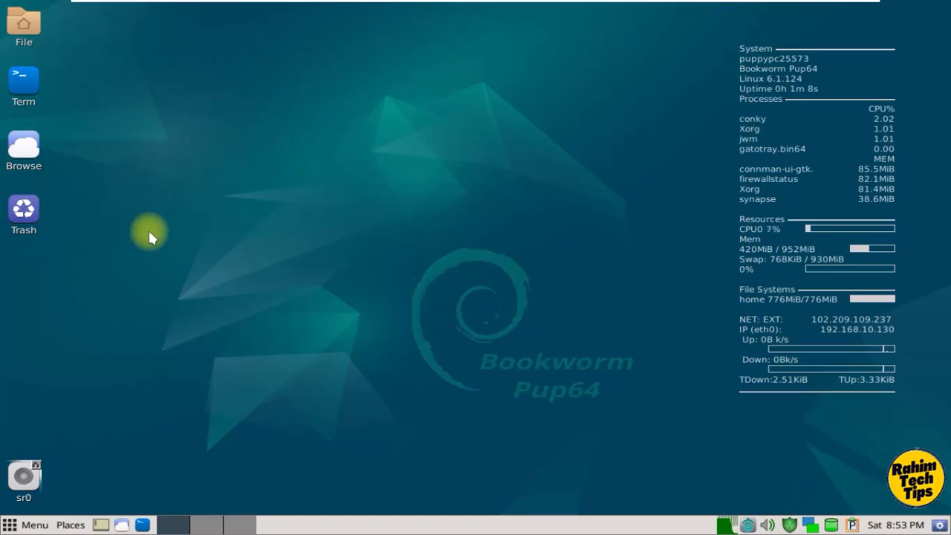
- Launch GParted on the sda internal drive and reposition its window on the desktop
left_click(12, 524)
mouse_move(58, 256)
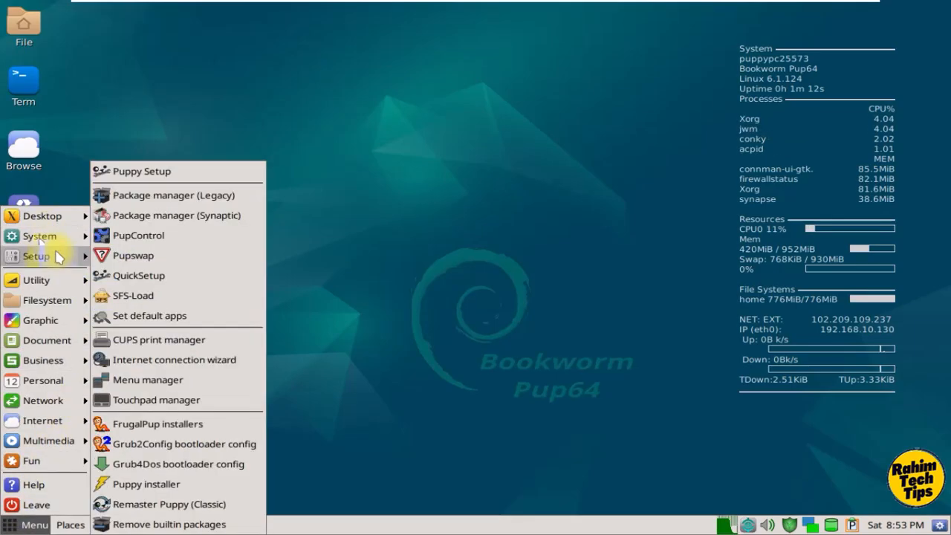
mouse_move(62, 236)
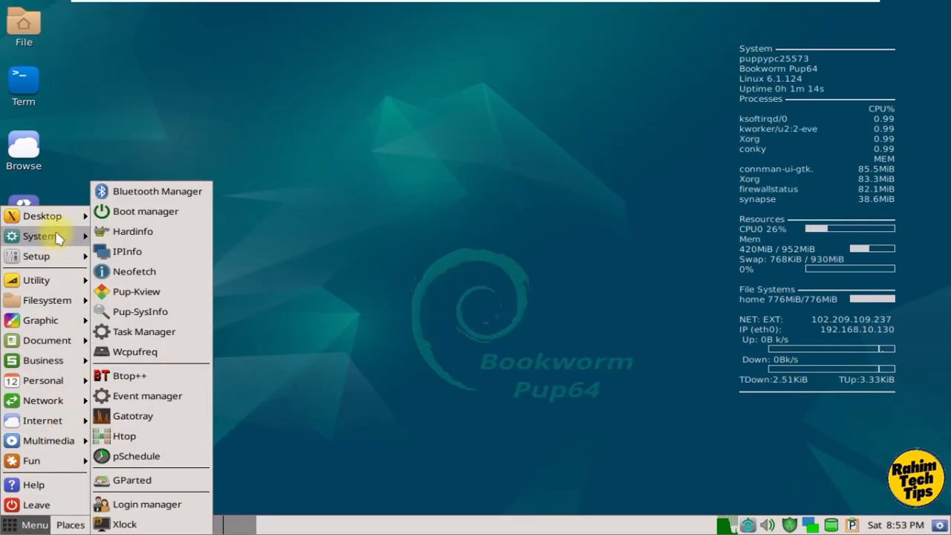
left_click(140, 483)
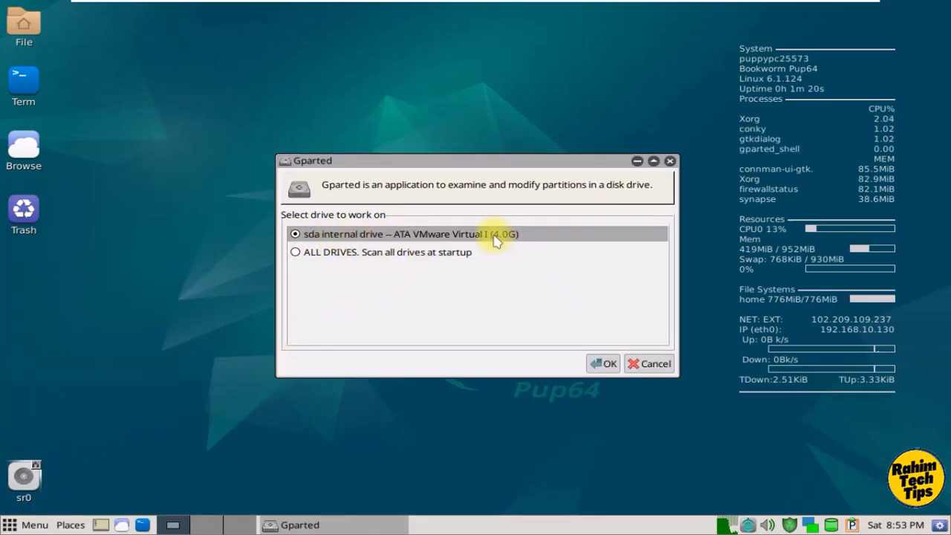
left_click(603, 364)
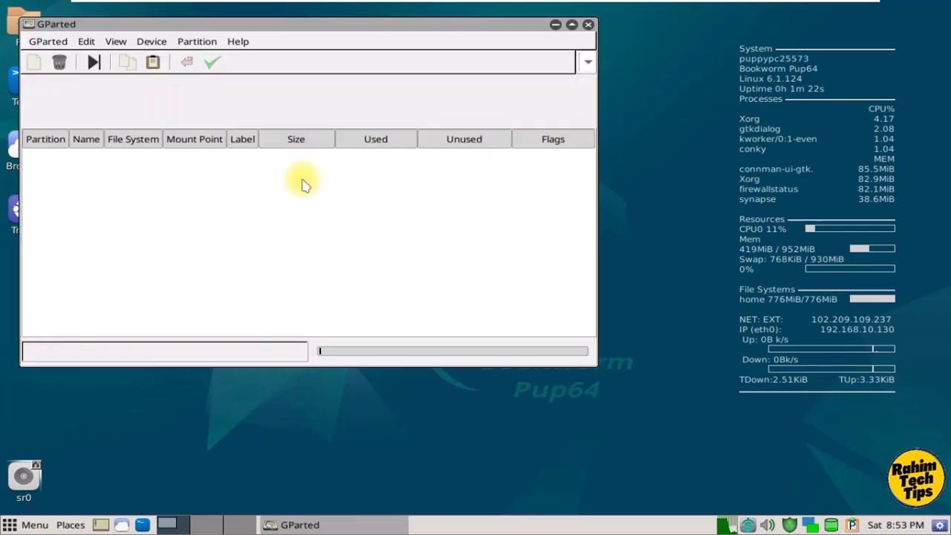
left_click_drag(197, 25, 306, 60)
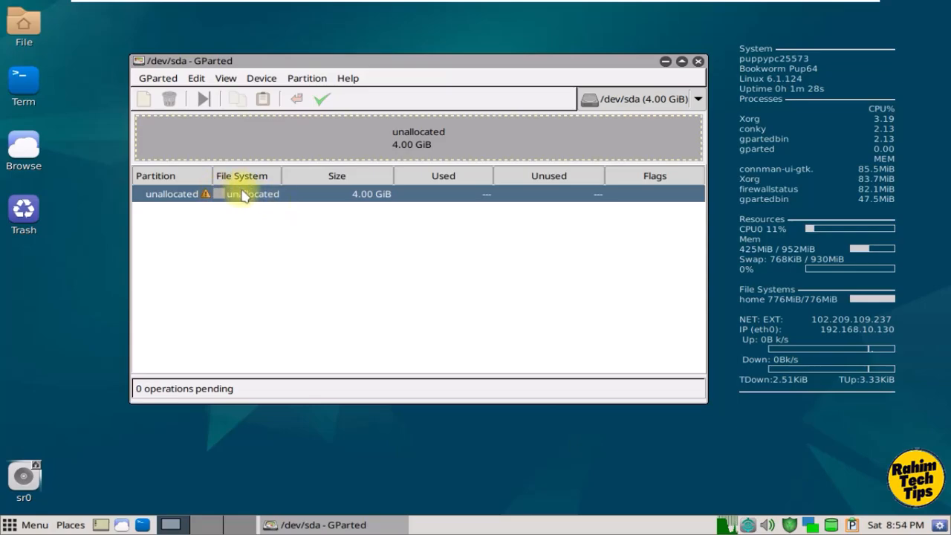
left_click_drag(304, 60, 342, 59)
- Create a new msdos partition table on /dev/sda
left_click(301, 78)
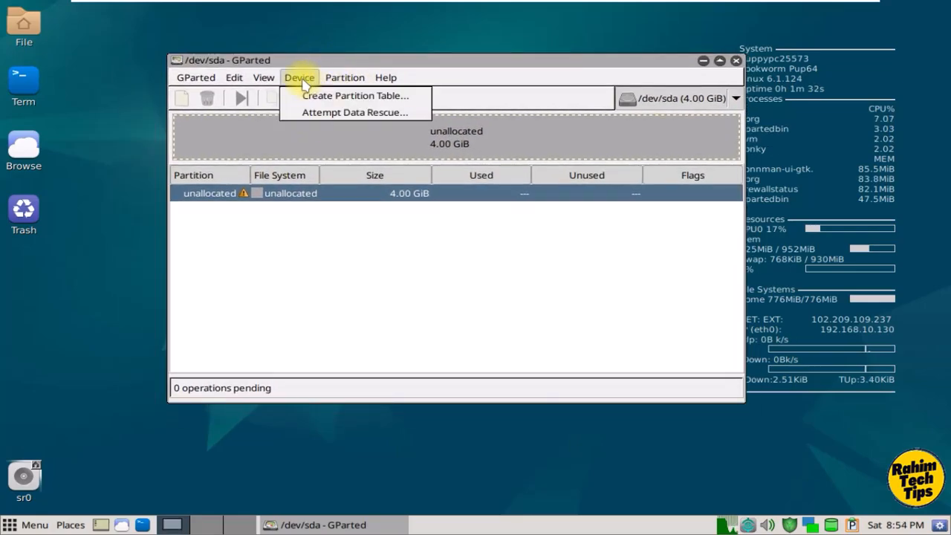
left_click(342, 96)
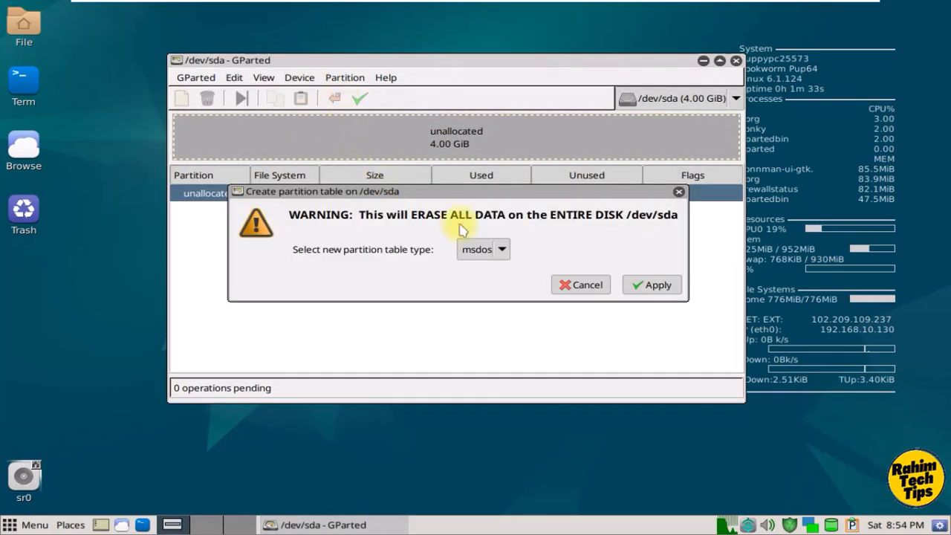
left_click(499, 253)
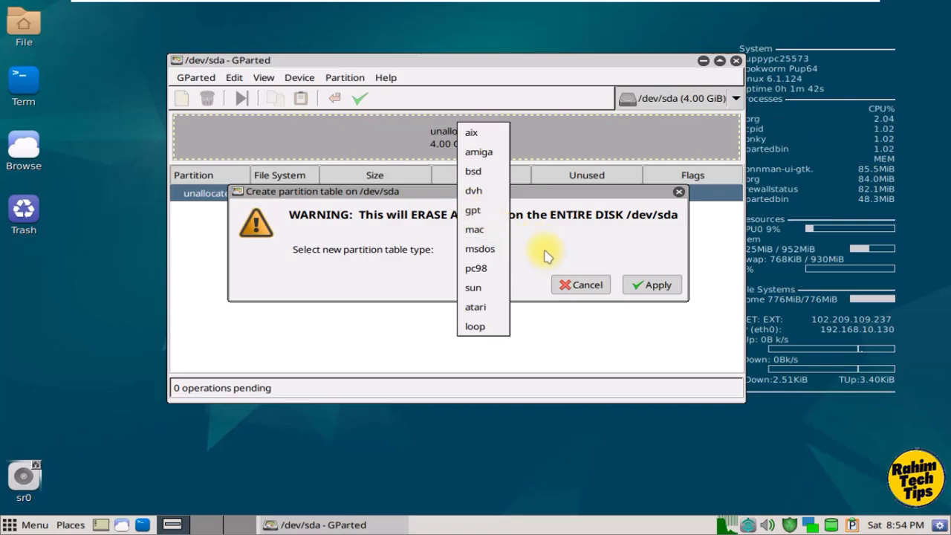
left_click(503, 249)
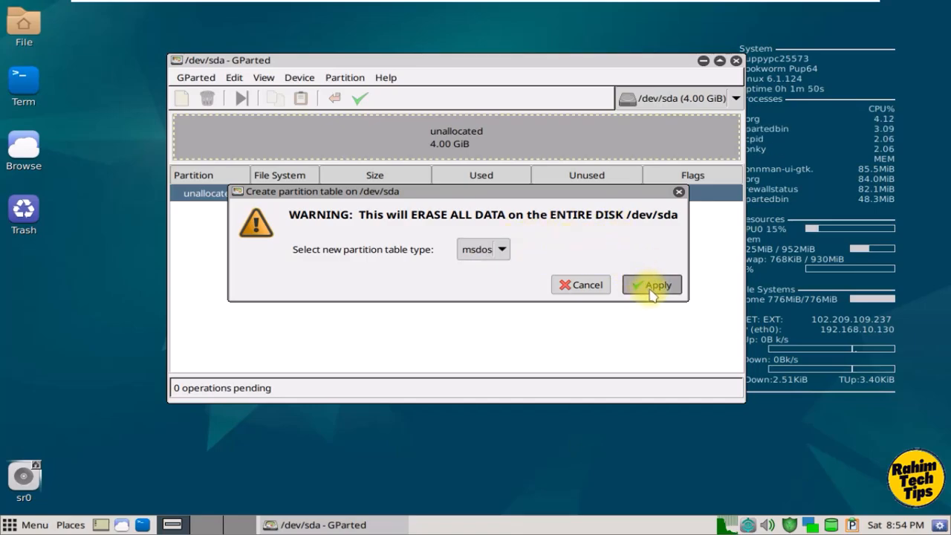
left_click(590, 287)
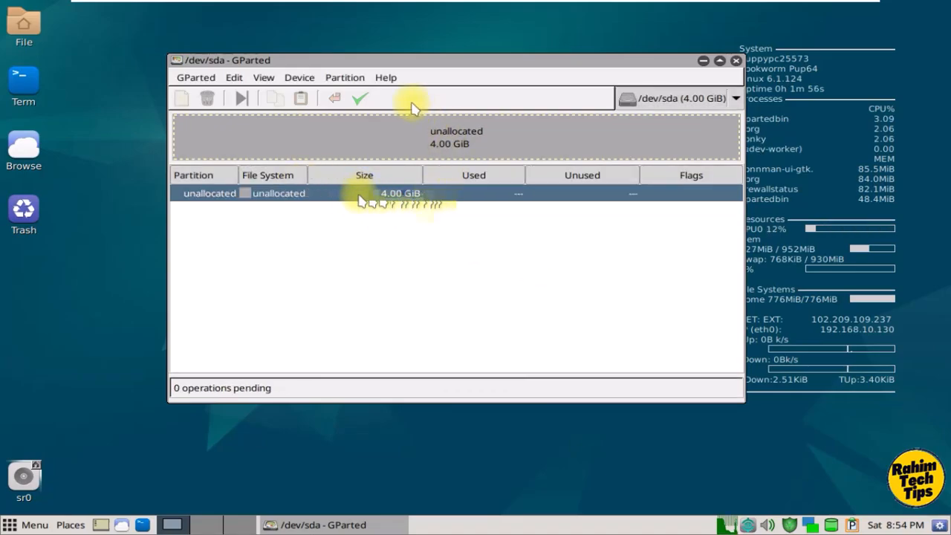
- Add a 4095 MiB primary partition with the ext4 file system and the label root in the unallocated space
left_click(345, 78)
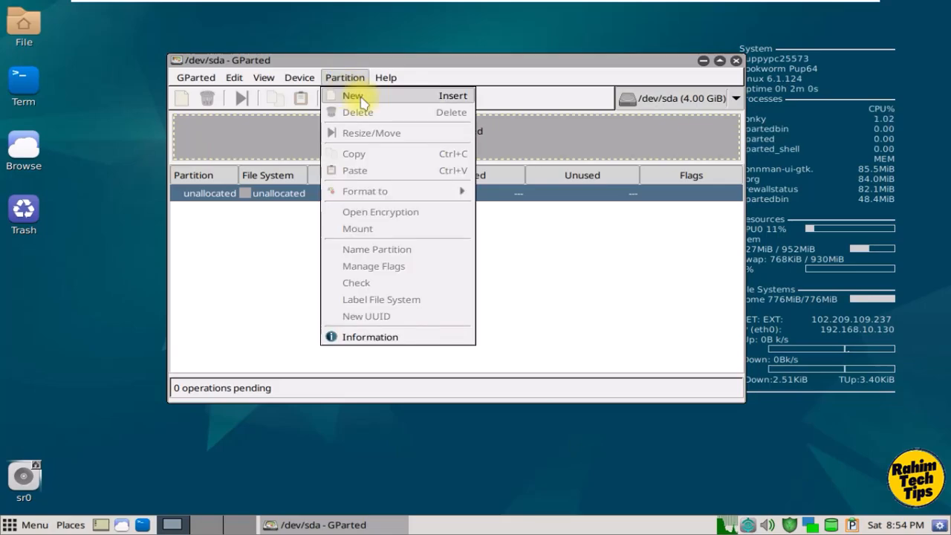
left_click(351, 95)
left_click(590, 297)
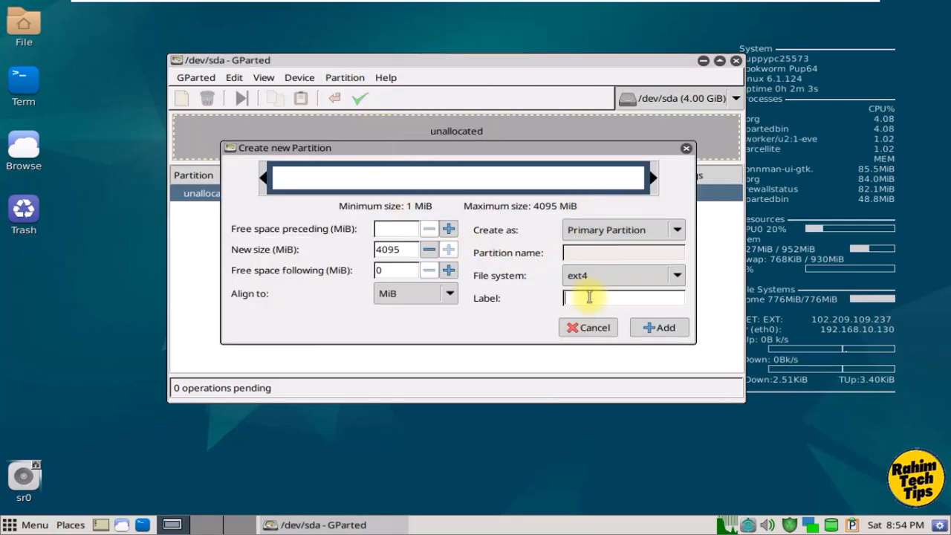
type("root")
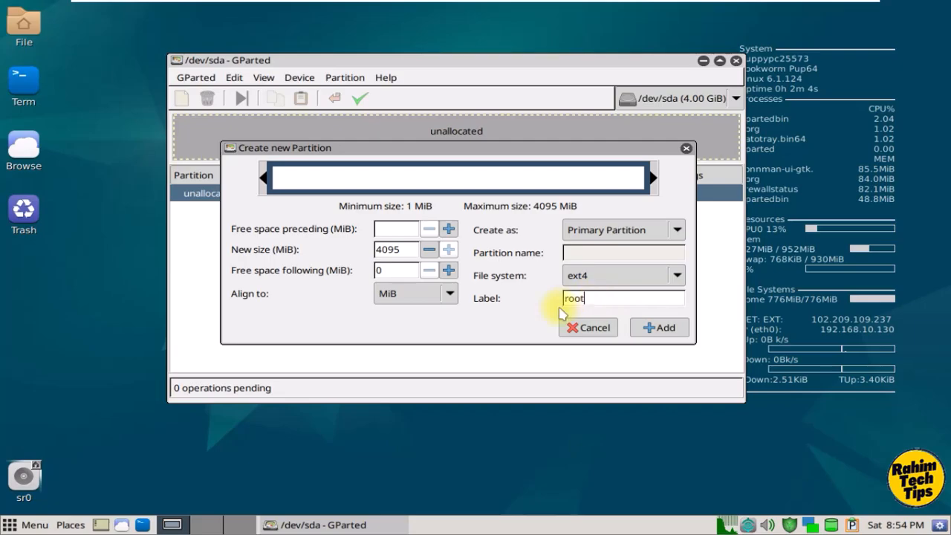
left_click(618, 280)
left_click(617, 275)
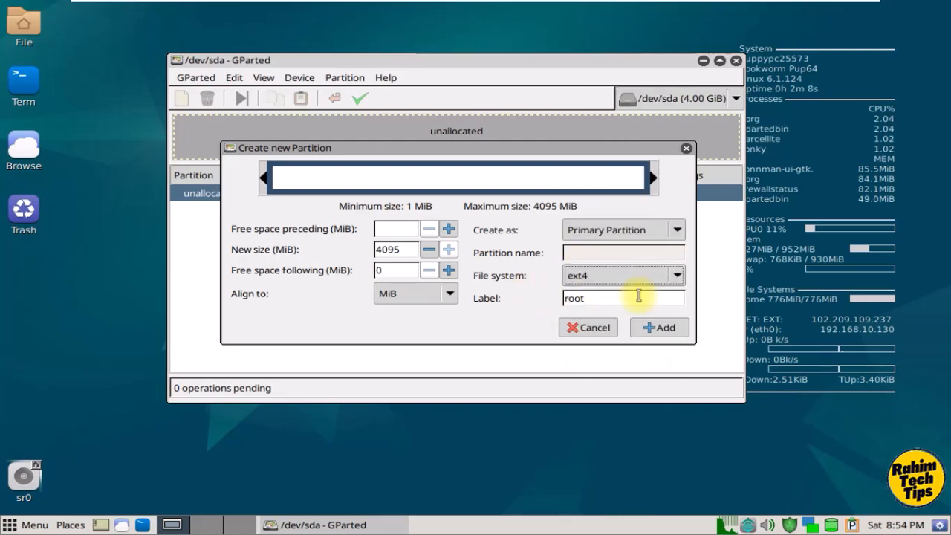
left_click(664, 331)
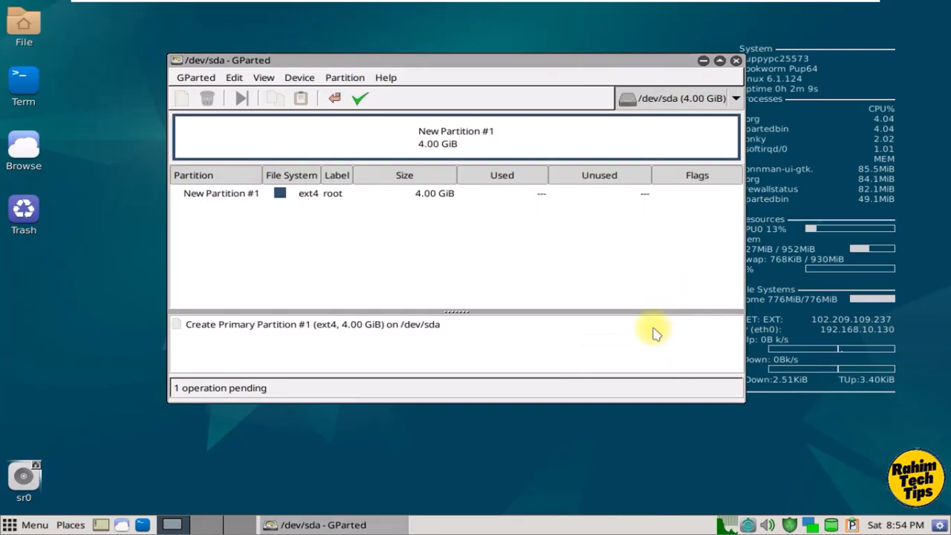
- Apply the pending partition creation to /dev/sda and close the finished operations report
left_click(361, 98)
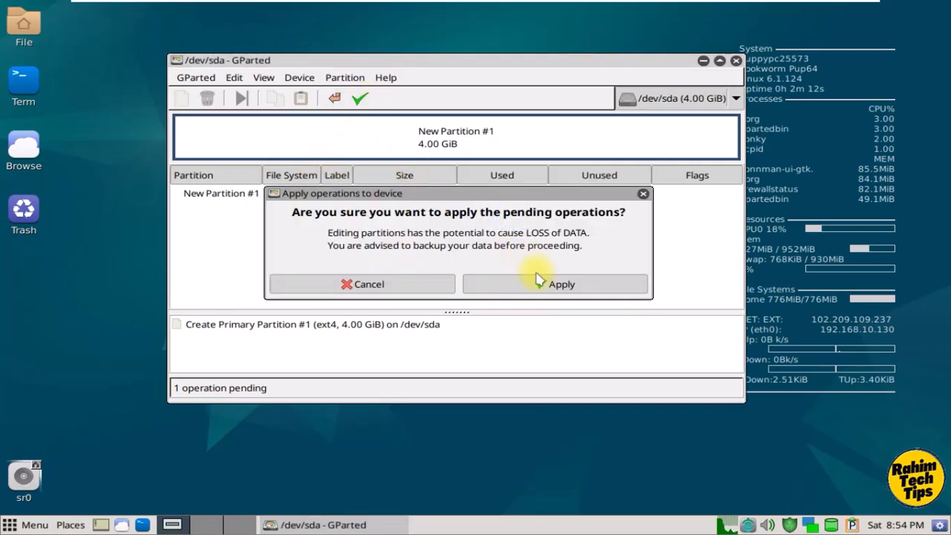
left_click(540, 281)
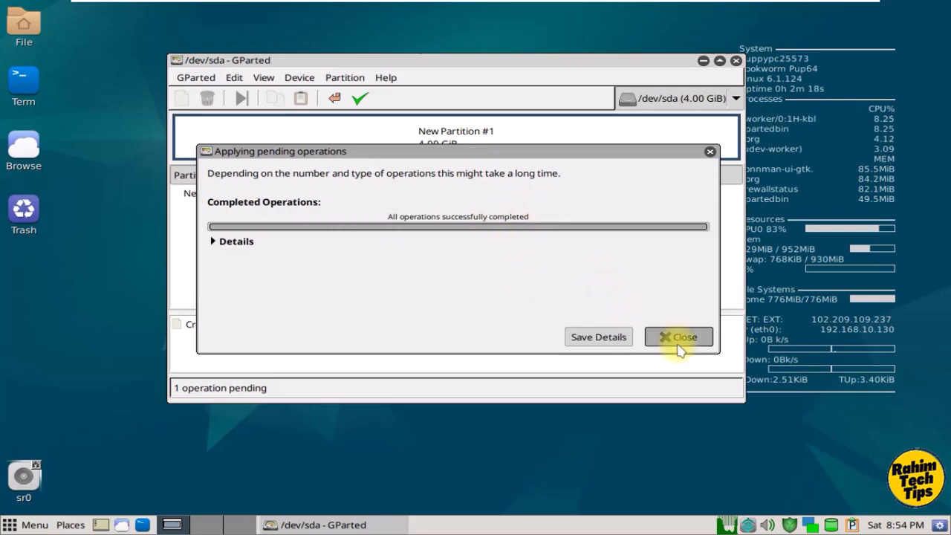
left_click(678, 338)
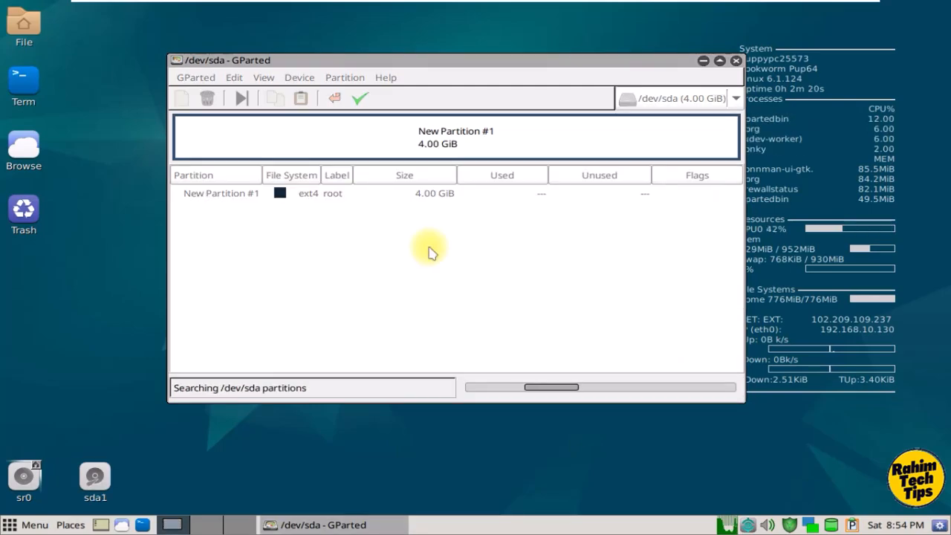
- Enable the boot flag on the /dev/sda1 partition and close GParted
mouse_move(374, 64)
left_mouse_down()
mouse_move(401, 87)
mouse_move(346, 69)
mouse_move(357, 97)
mouse_move(330, 80)
mouse_move(378, 77)
mouse_move(363, 63)
left_mouse_up()
left_click(337, 193)
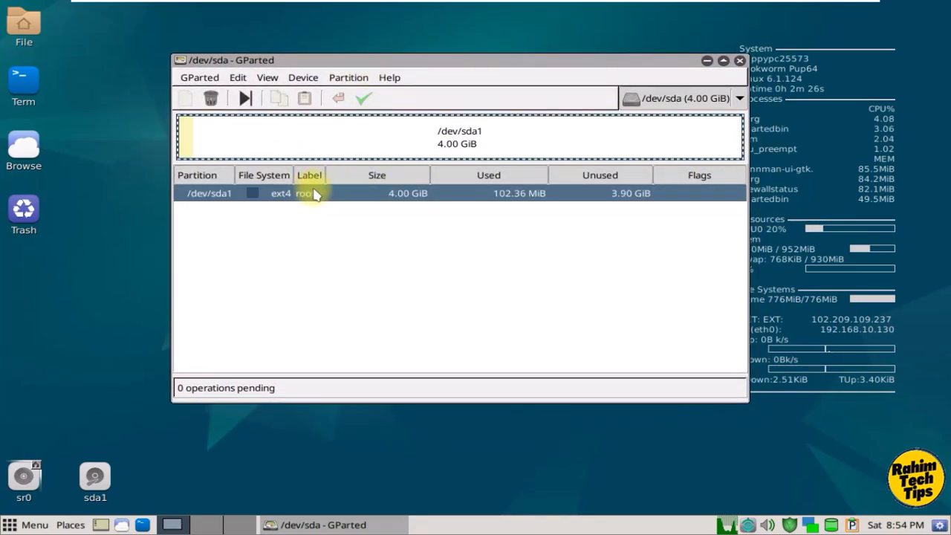
right_click(316, 197)
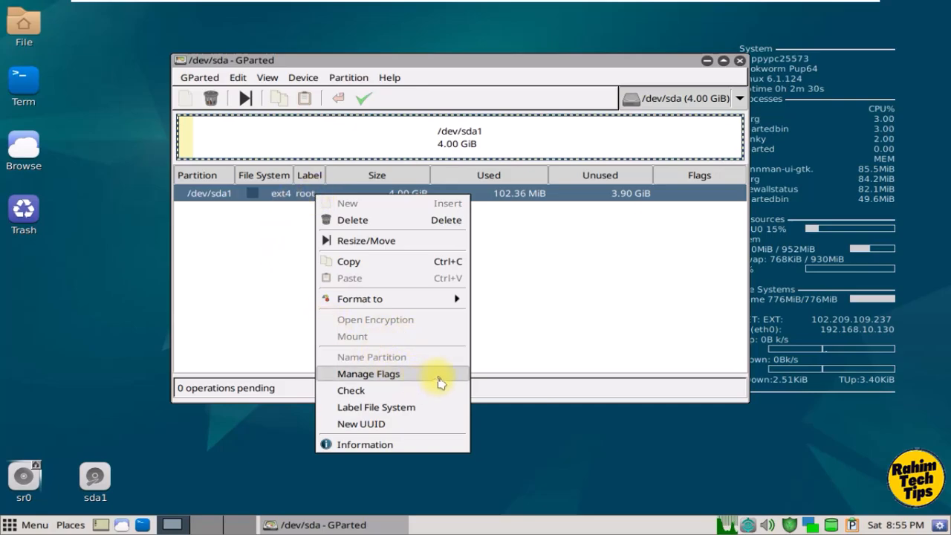
left_click(559, 267)
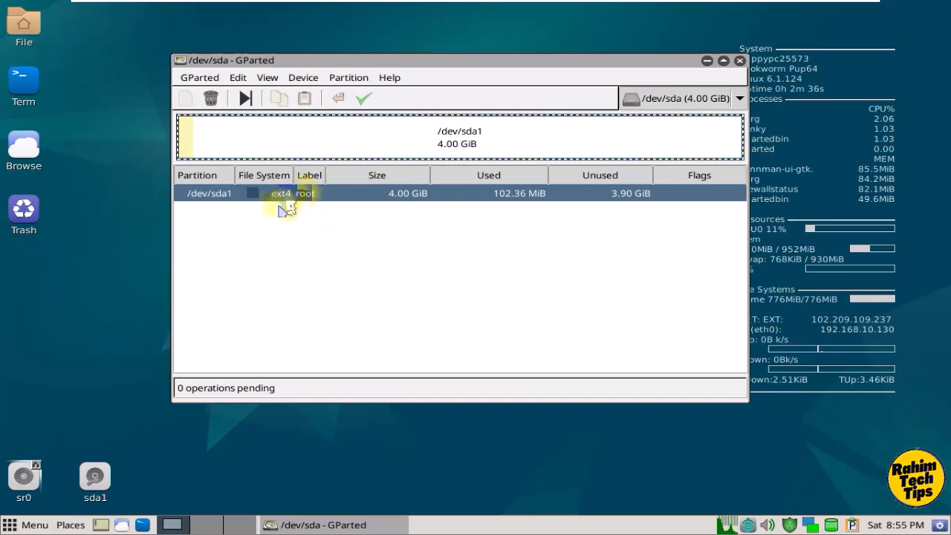
right_click(297, 195)
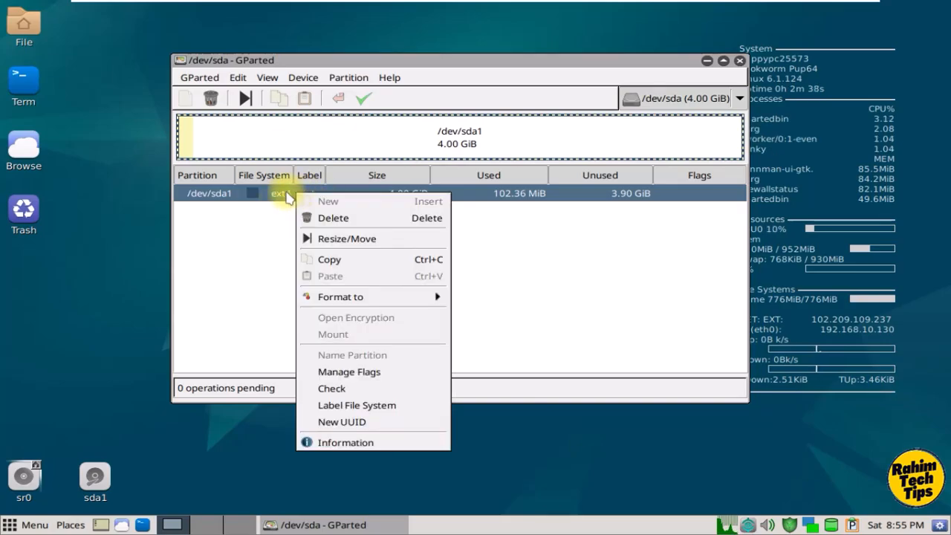
left_click(345, 374)
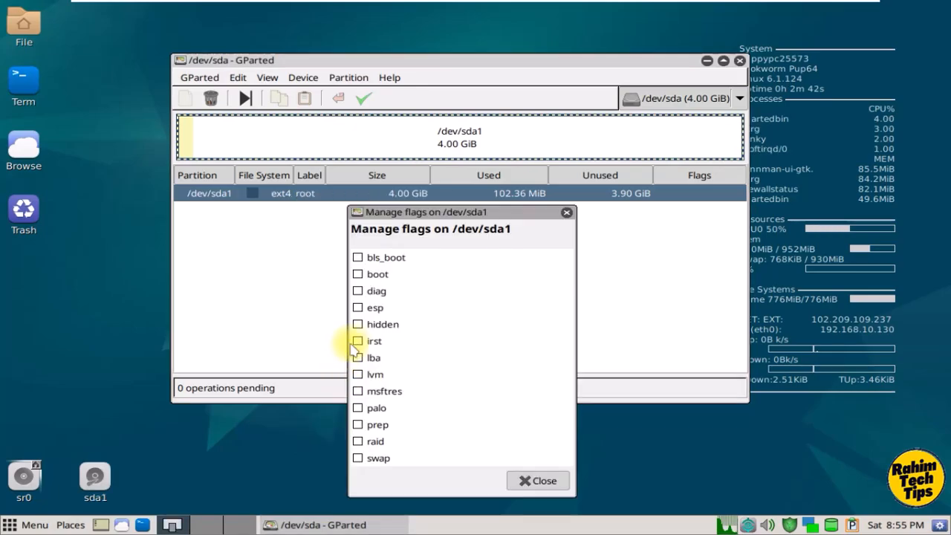
left_click(375, 273)
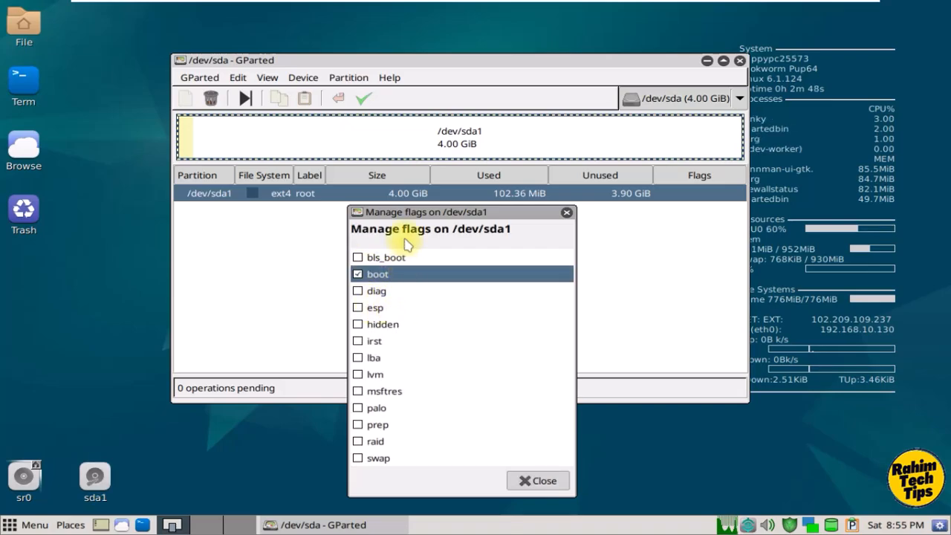
left_click_drag(416, 216, 388, 123)
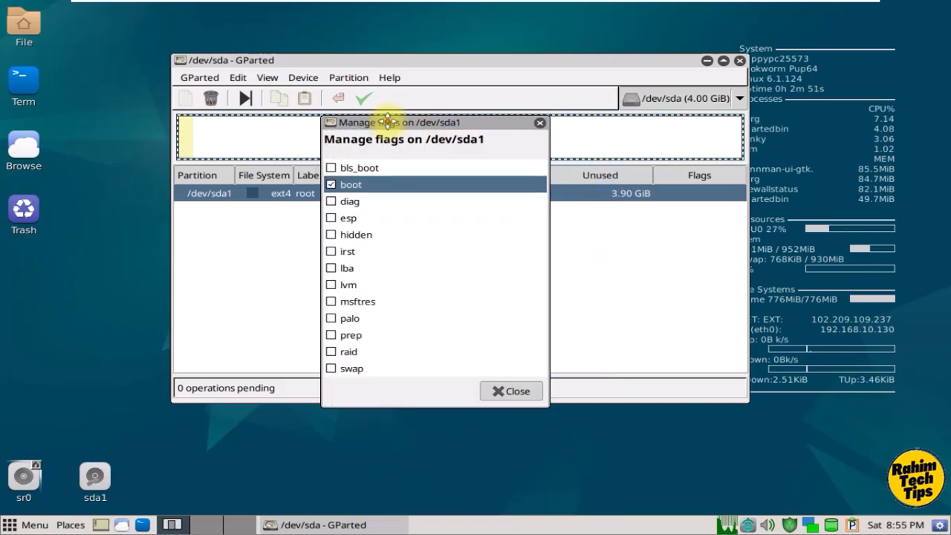
left_click(527, 391)
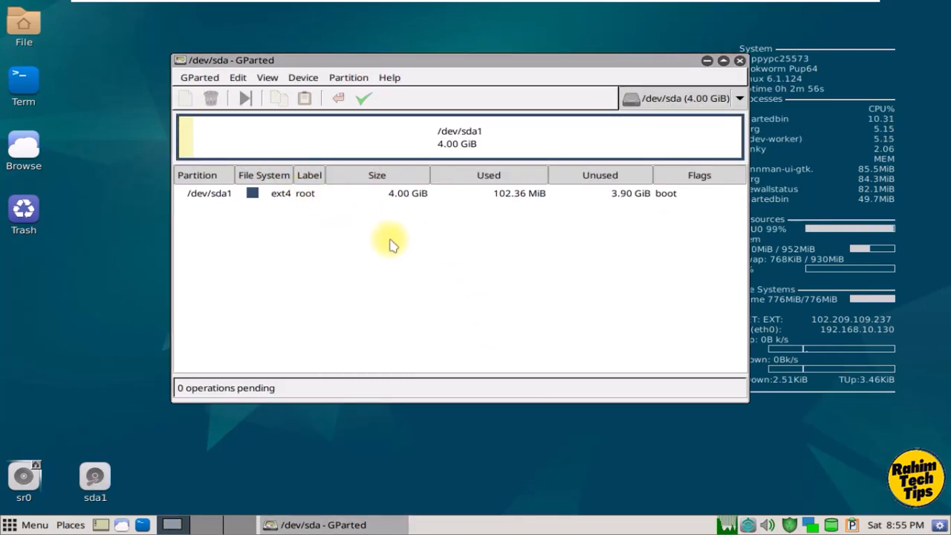
left_click(675, 198)
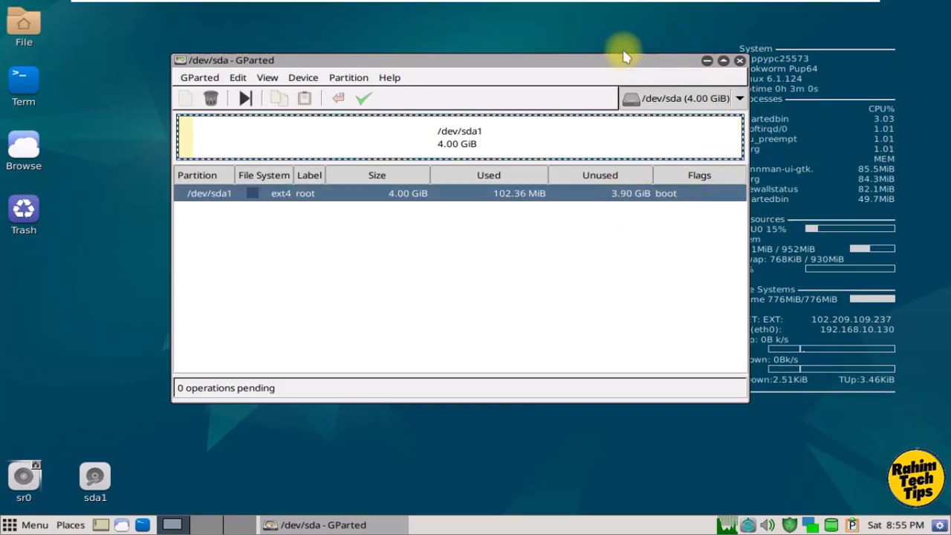
left_click_drag(586, 57, 550, 53)
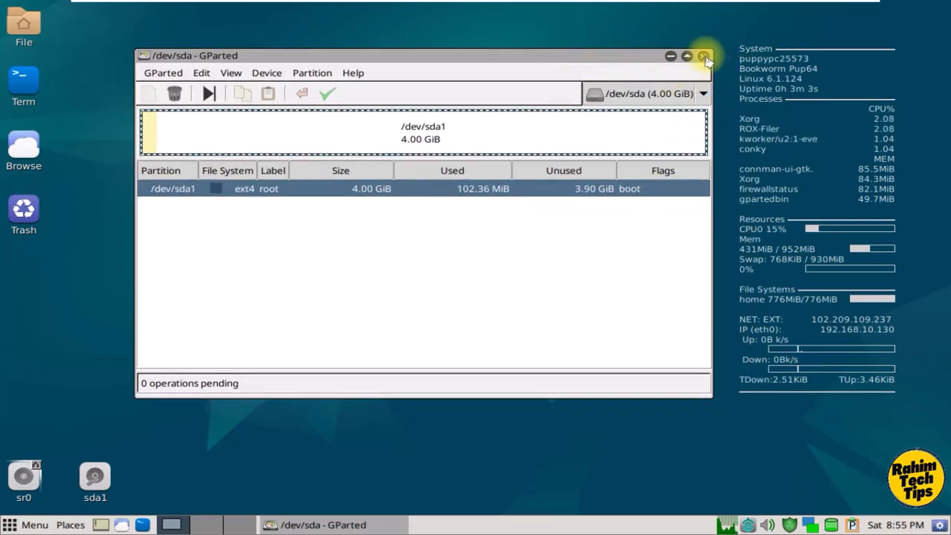
left_click(703, 57)
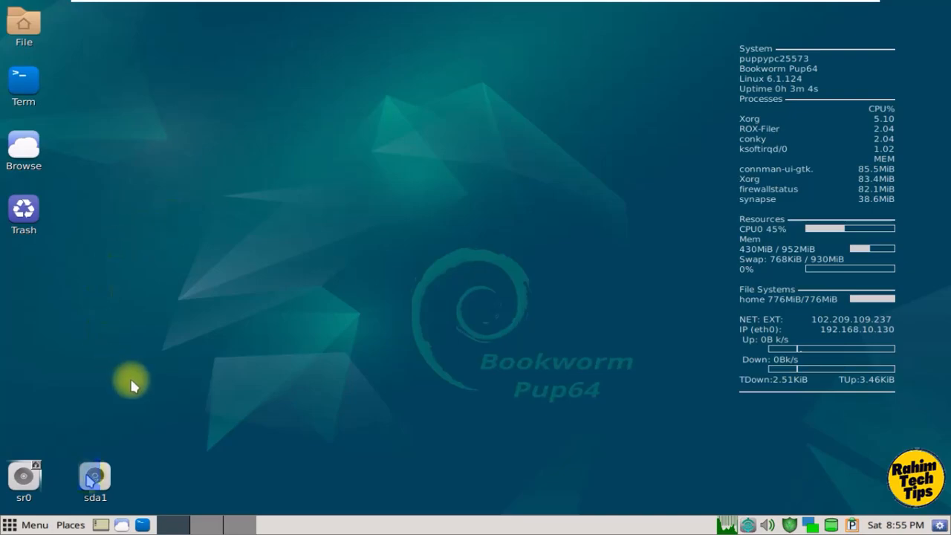
- Open the sda1 drive to check its contents, close its file window, and unmount the drive
double_click(97, 475)
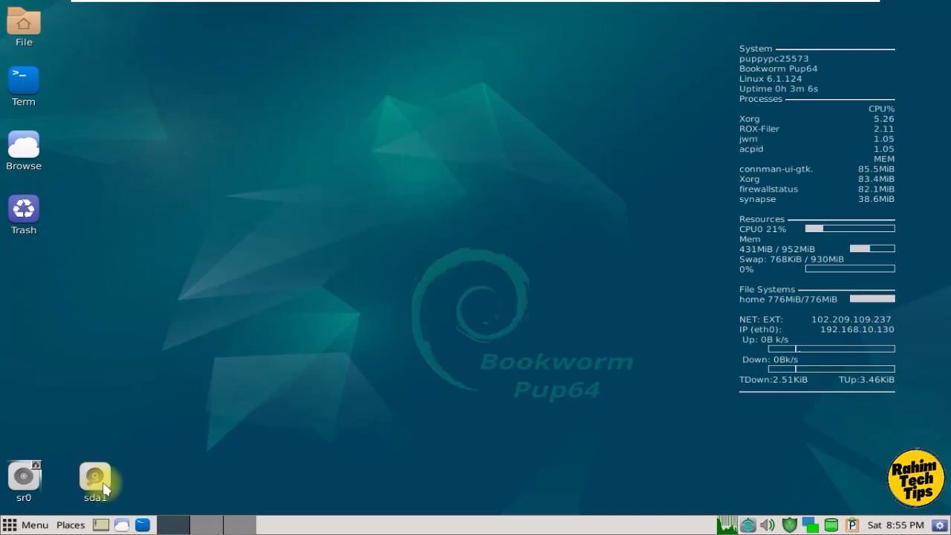
left_click_drag(221, 73, 296, 139)
left_click(478, 128)
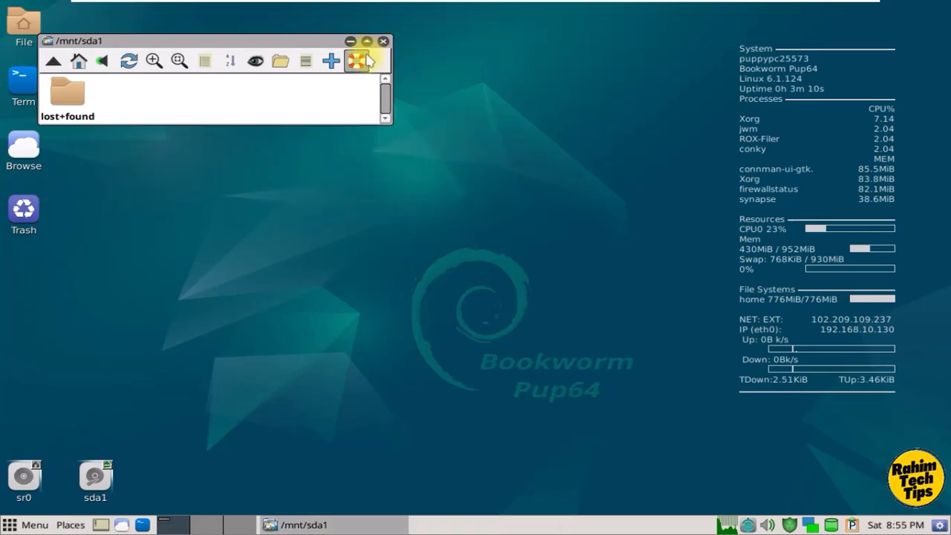
left_click(383, 41)
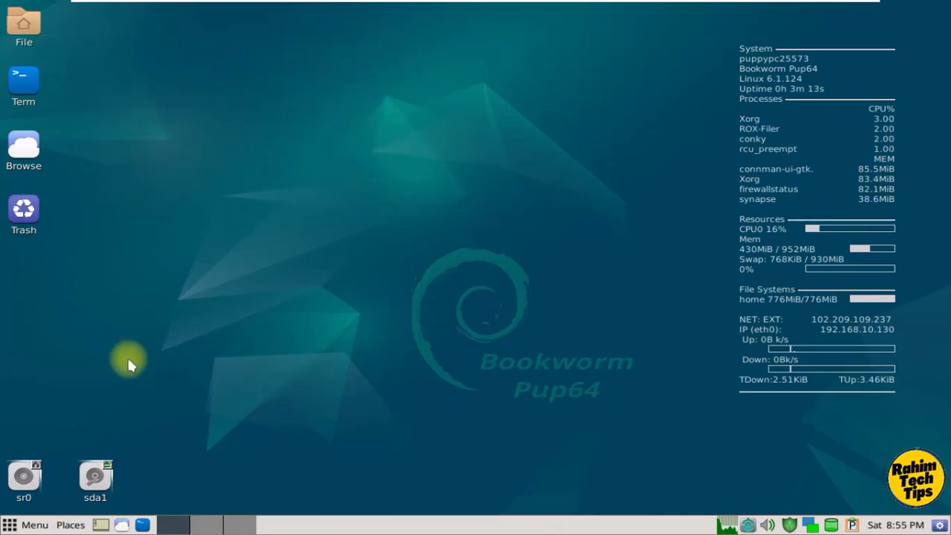
right_click(104, 476)
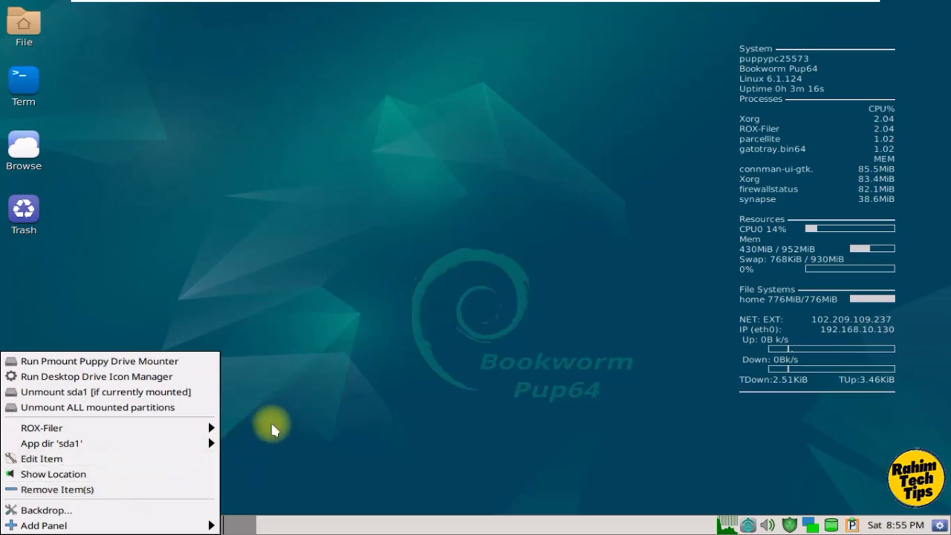
left_click(106, 395)
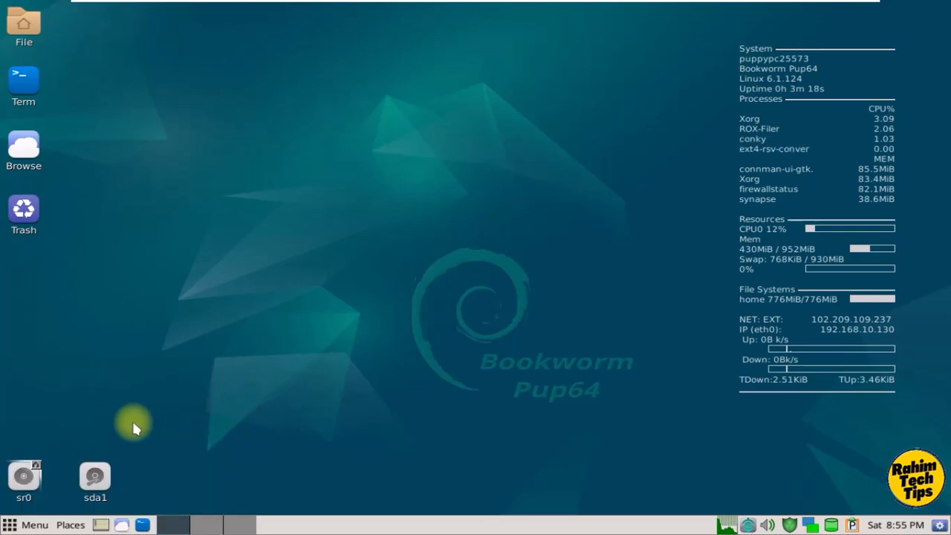
- Launch the Puppy installer with the recommended Frugalpup option and start setting up a Puppy frugal install directory
left_click(19, 526)
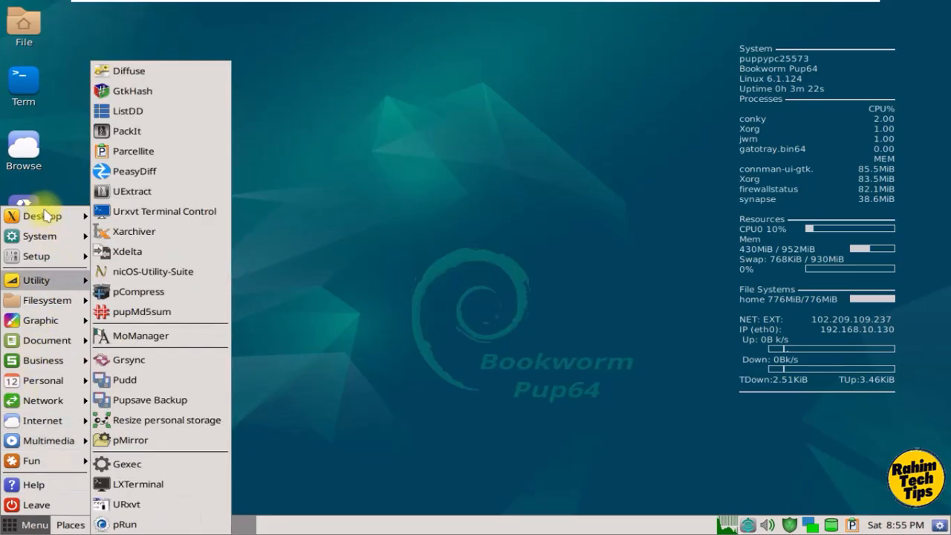
mouse_move(47, 256)
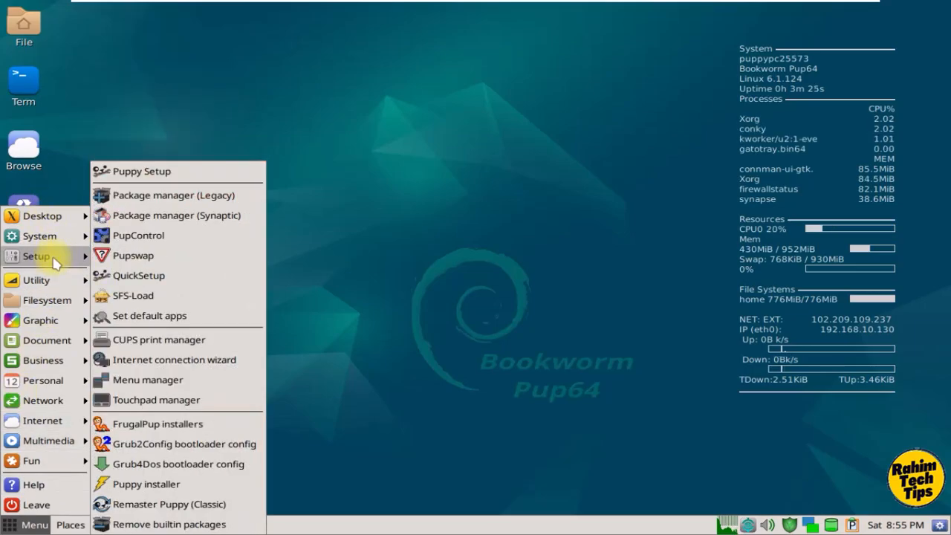
left_click(149, 484)
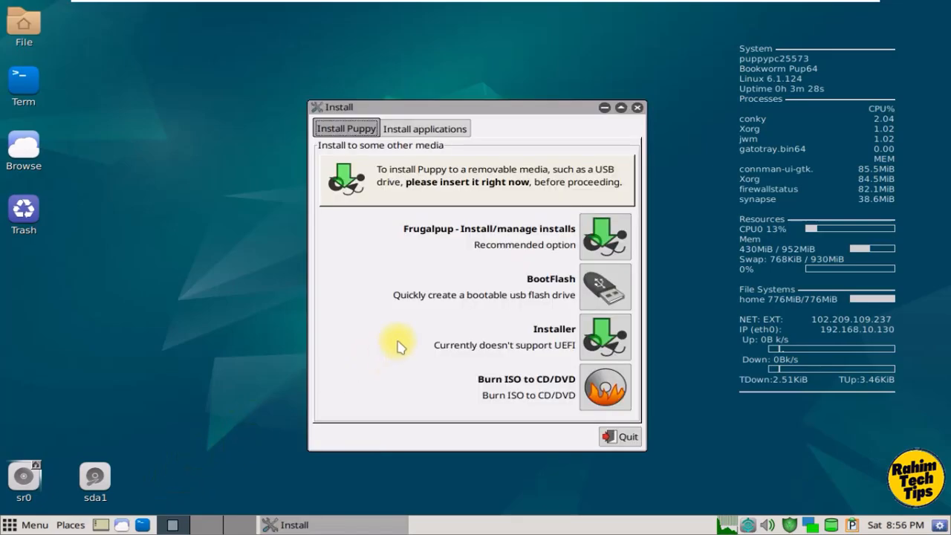
left_click(595, 236)
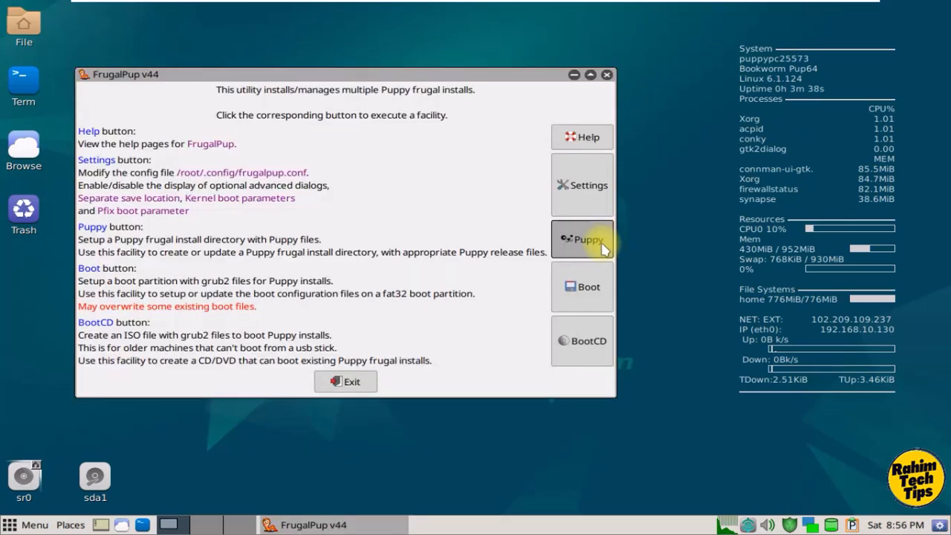
left_click(602, 244)
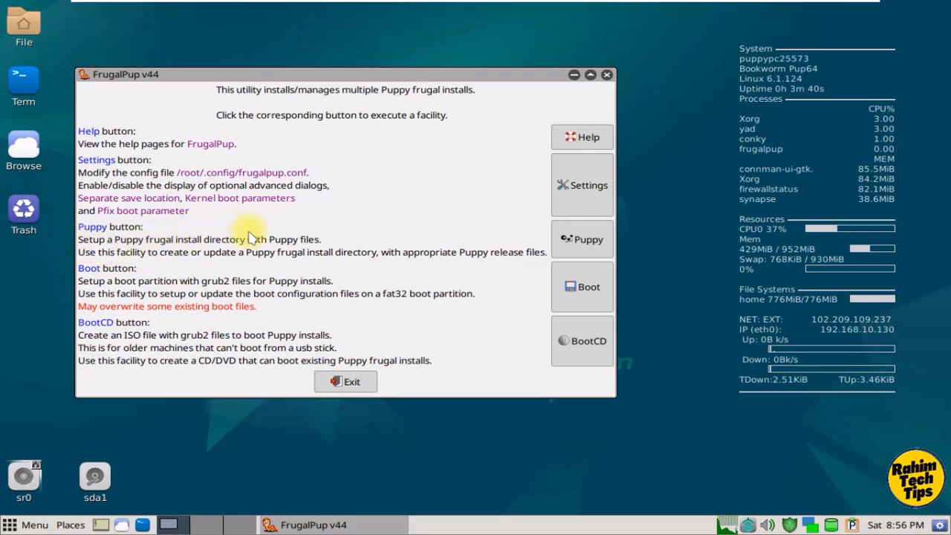
left_click(584, 245)
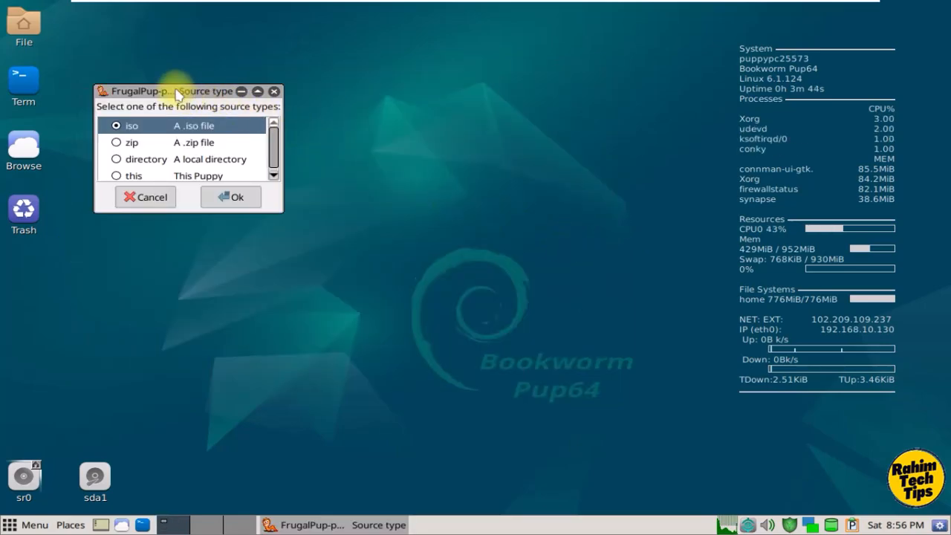
- Choose this Puppy as the installation source and sda1 as the partition to contain Puppy
left_click_drag(176, 91, 308, 76)
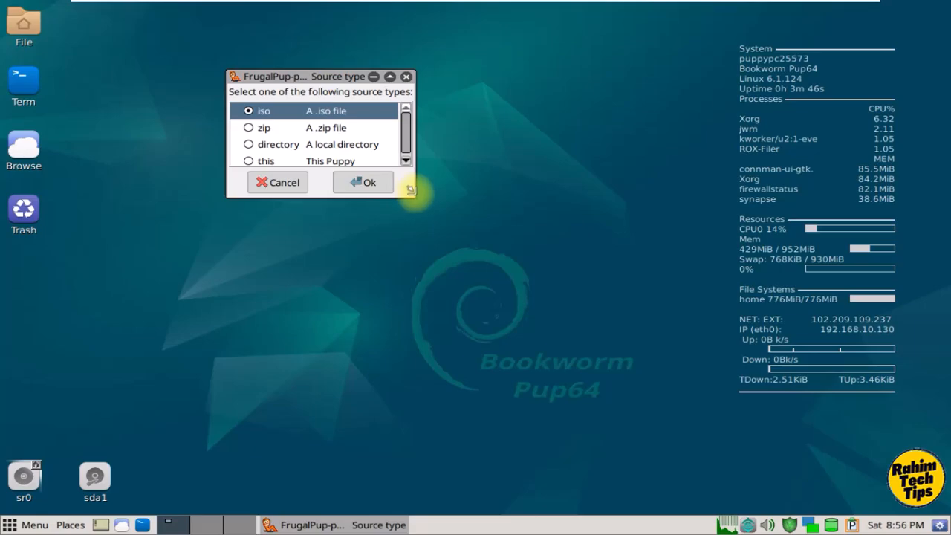
left_click_drag(410, 189, 490, 275)
left_click(260, 165)
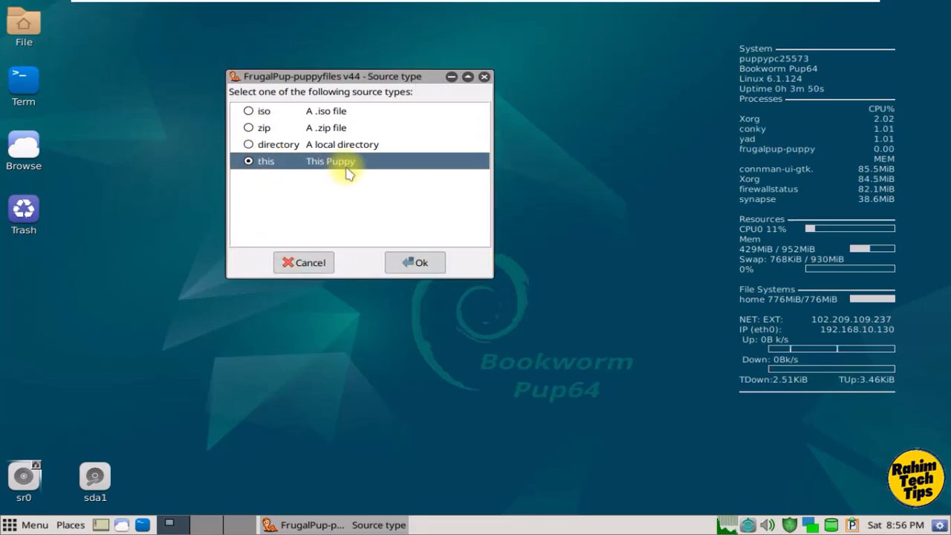
left_click(416, 263)
left_click_drag(202, 110, 338, 127)
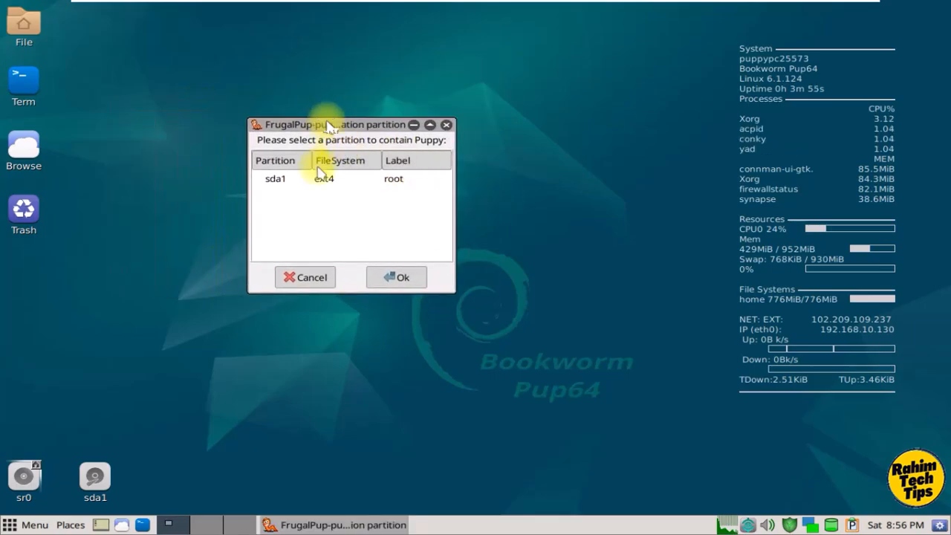
left_click(316, 185)
left_click(400, 277)
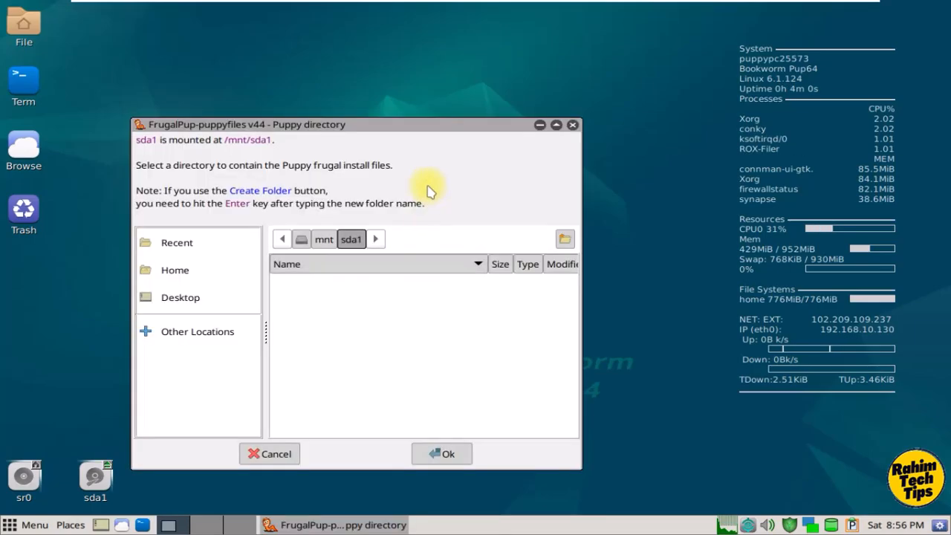
- Write the Puppy frugal install files to the top-level directory of sda1, acknowledge completion, and exit FrugalPup
left_click_drag(311, 124, 335, 61)
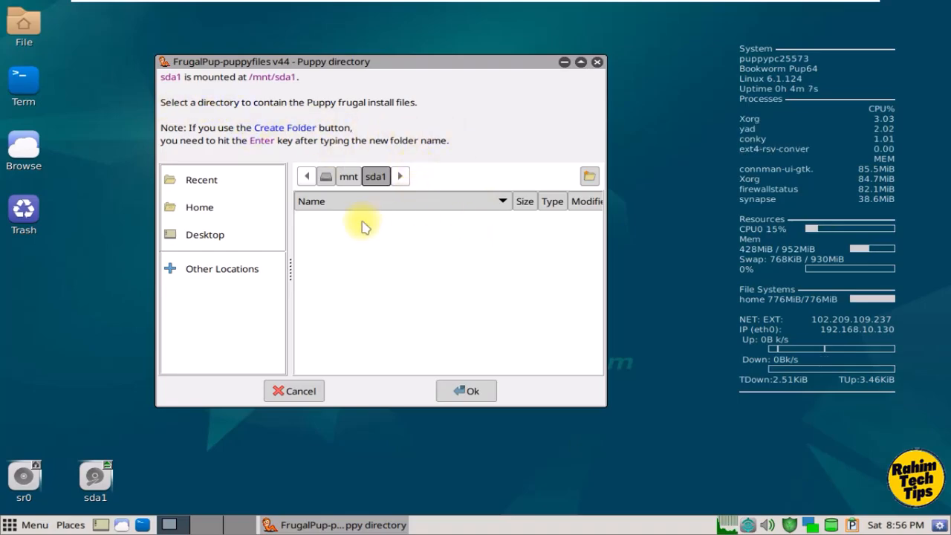
left_click(465, 389)
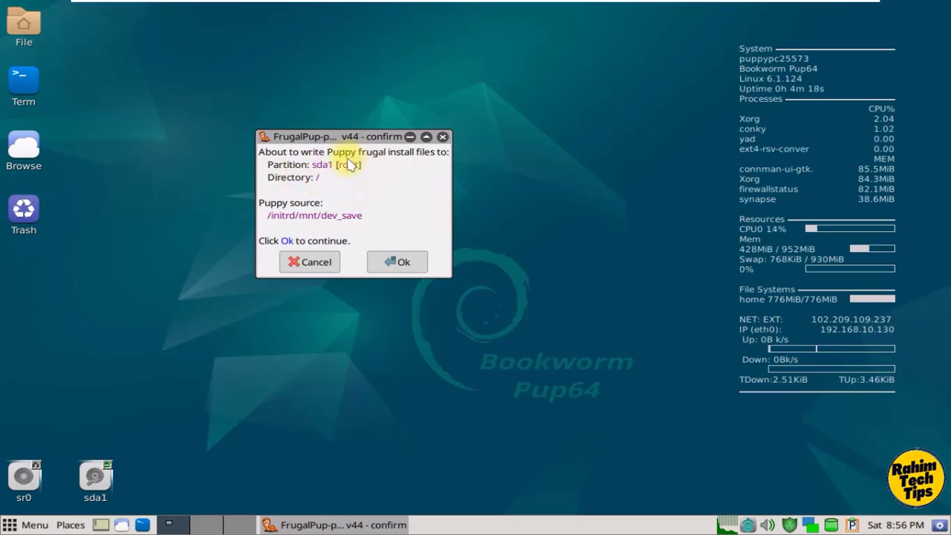
left_click(392, 265)
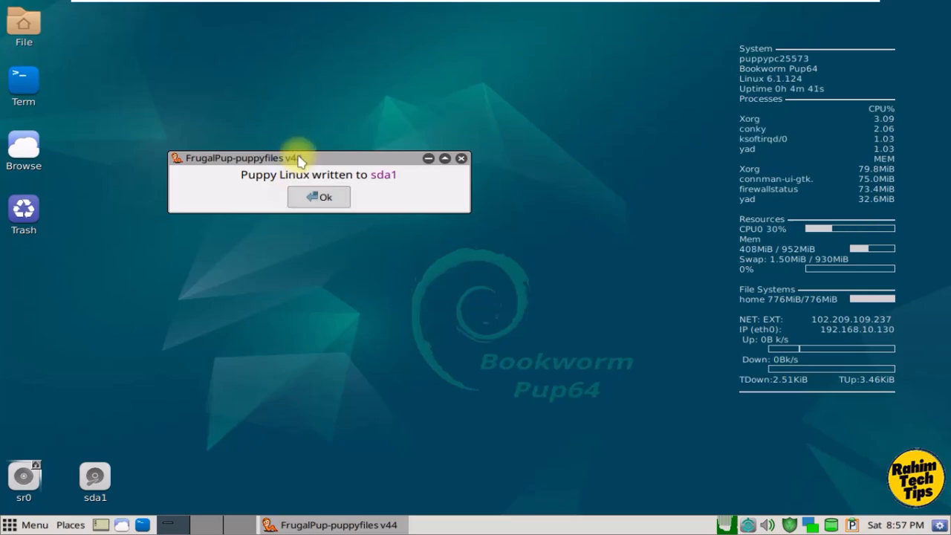
left_click_drag(301, 158, 408, 141)
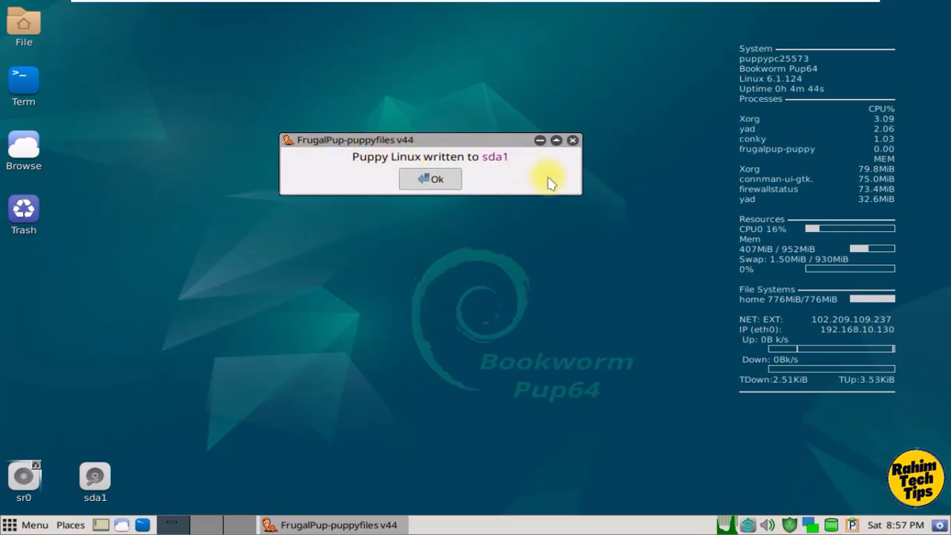
left_click(434, 179)
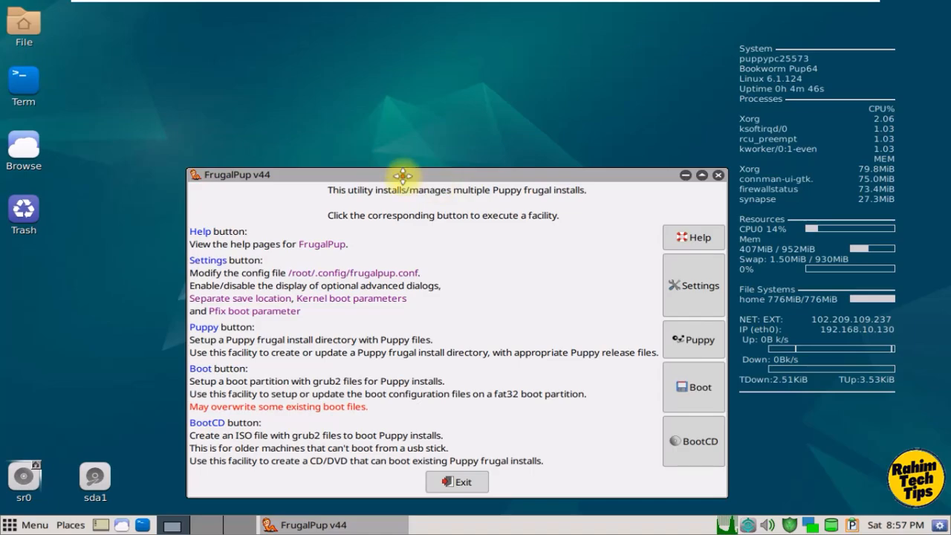
left_click_drag(402, 175, 440, 63)
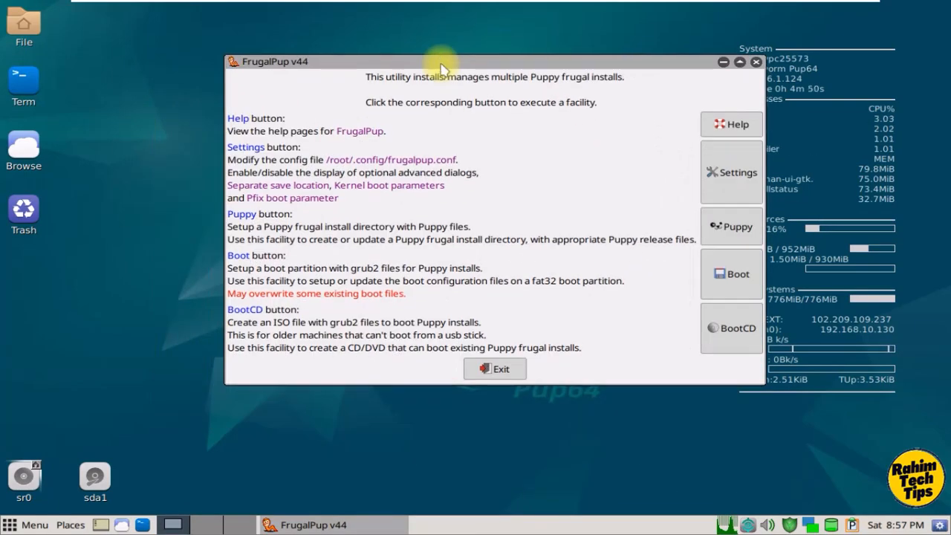
left_click(495, 369)
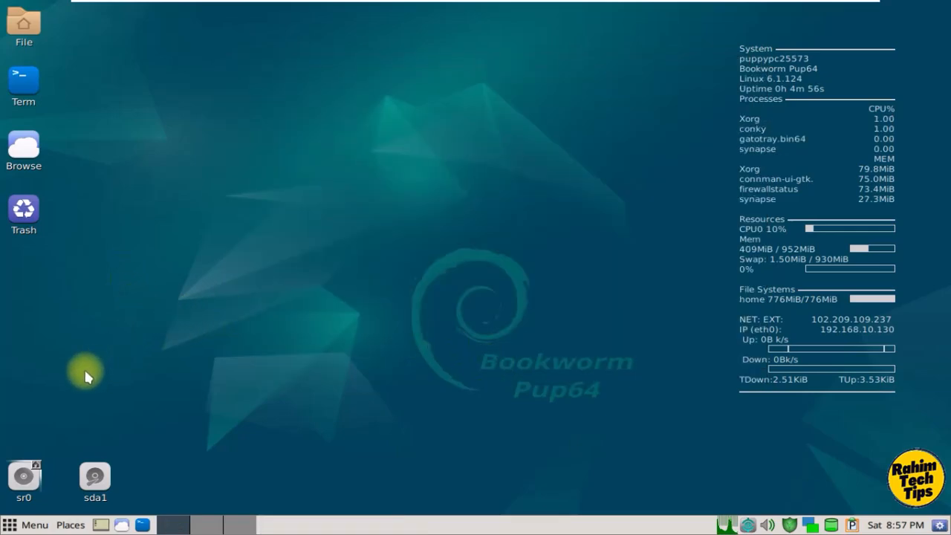
- Launch the Grub4Dos bootloader config and search for installed systems with sda as the boot loader device
left_click(9, 526)
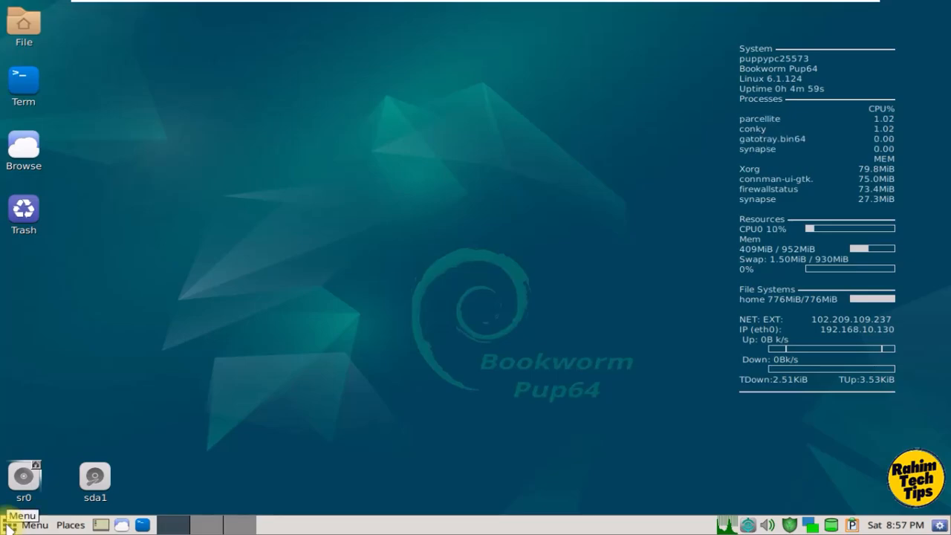
mouse_move(44, 245)
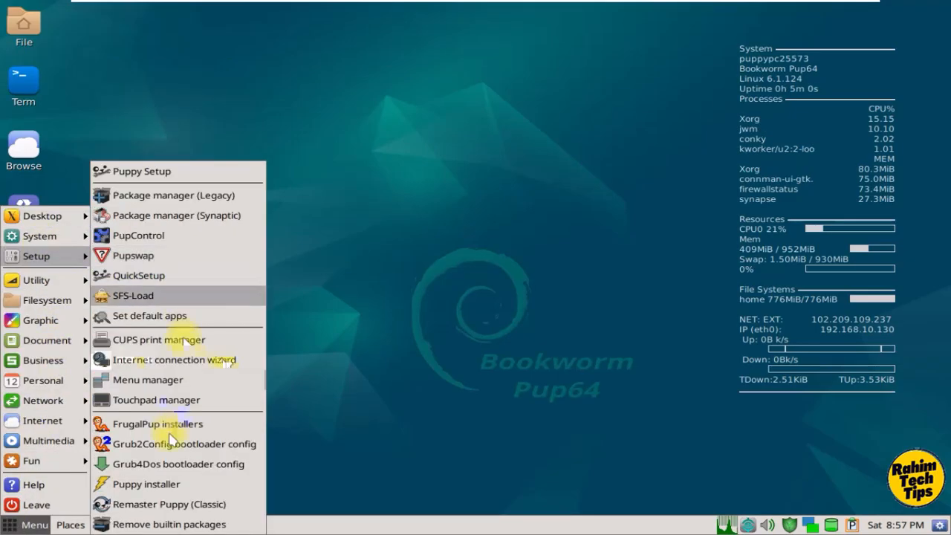
left_click(219, 465)
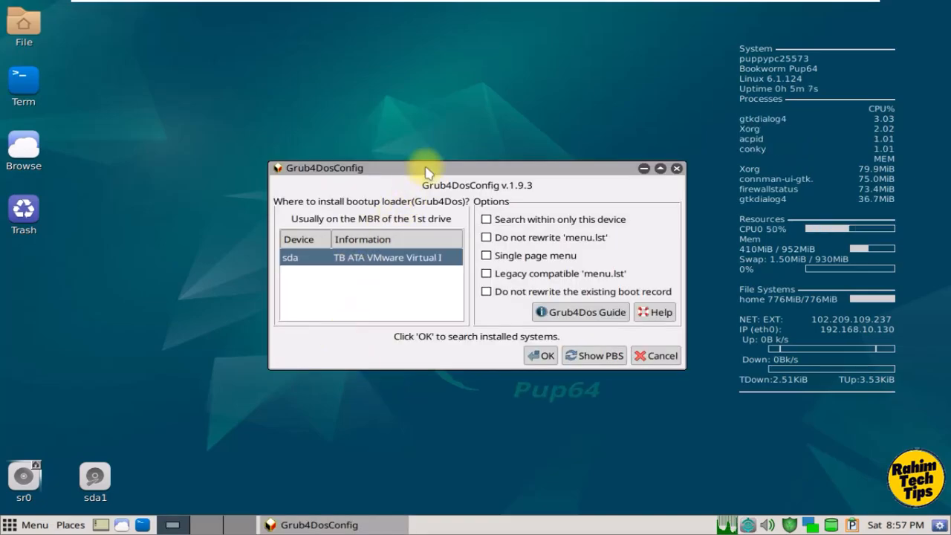
left_click_drag(421, 169, 426, 135)
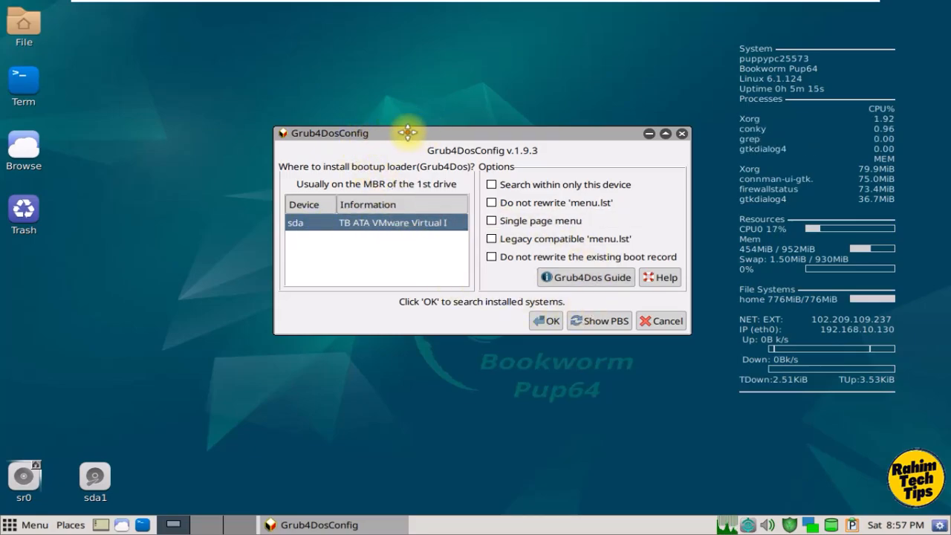
mouse_move(407, 128)
left_mouse_down()
mouse_move(330, 109)
mouse_move(403, 117)
left_mouse_up()
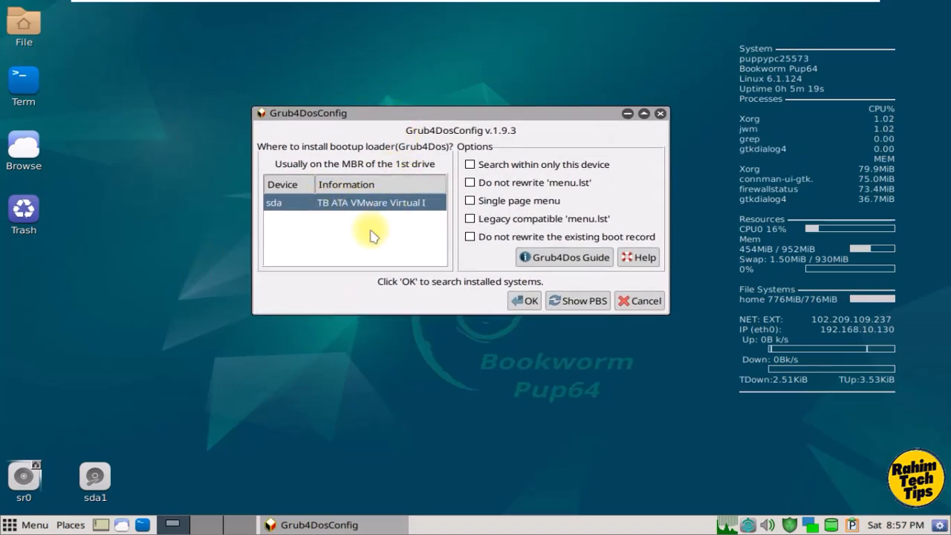
left_click(531, 303)
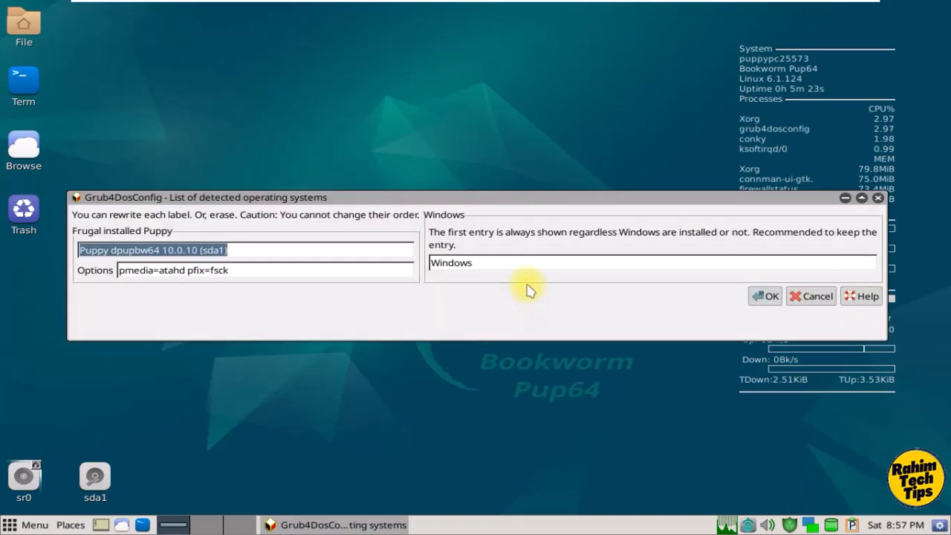
- Erase the Windows entry label from the list of detected operating systems and accept the list
left_click_drag(373, 196, 366, 149)
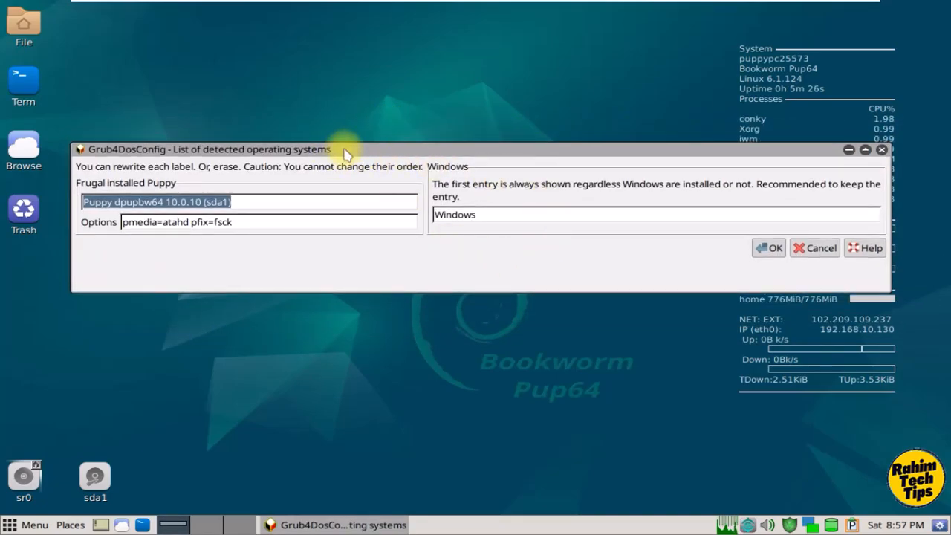
left_click_drag(344, 149, 372, 140)
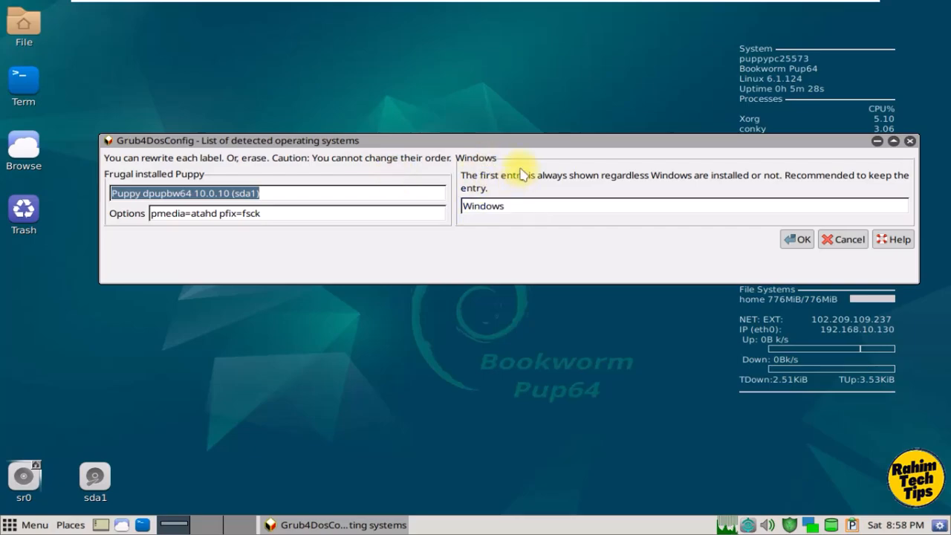
left_click_drag(527, 207, 452, 207)
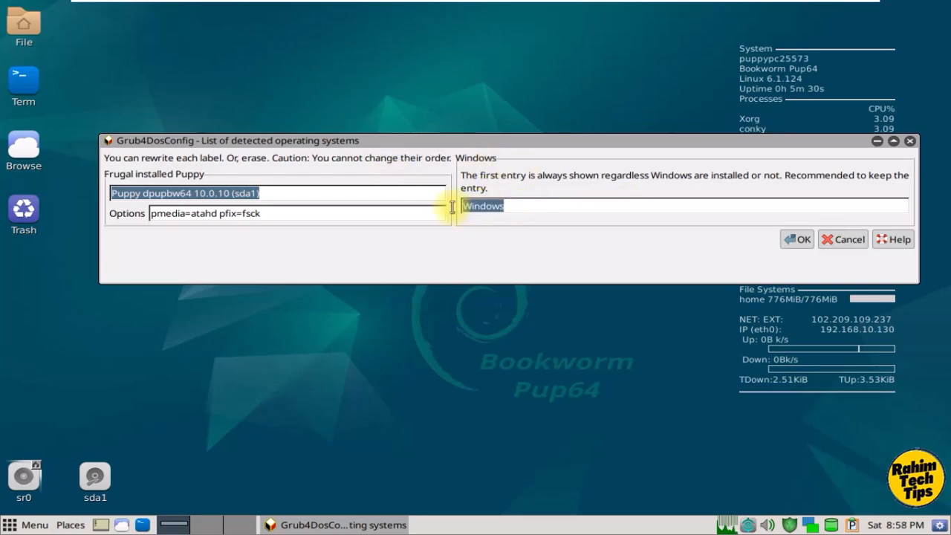
key("BackSpace")
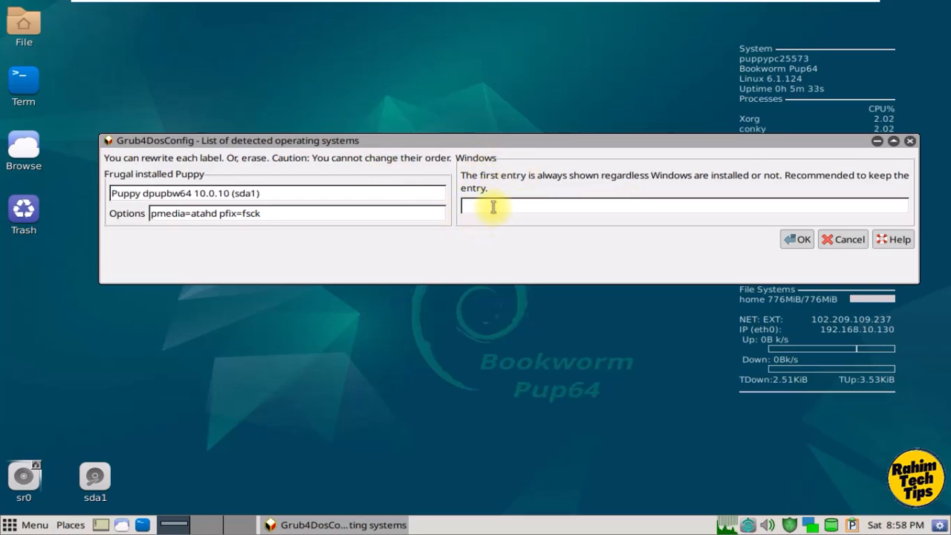
left_click(798, 239)
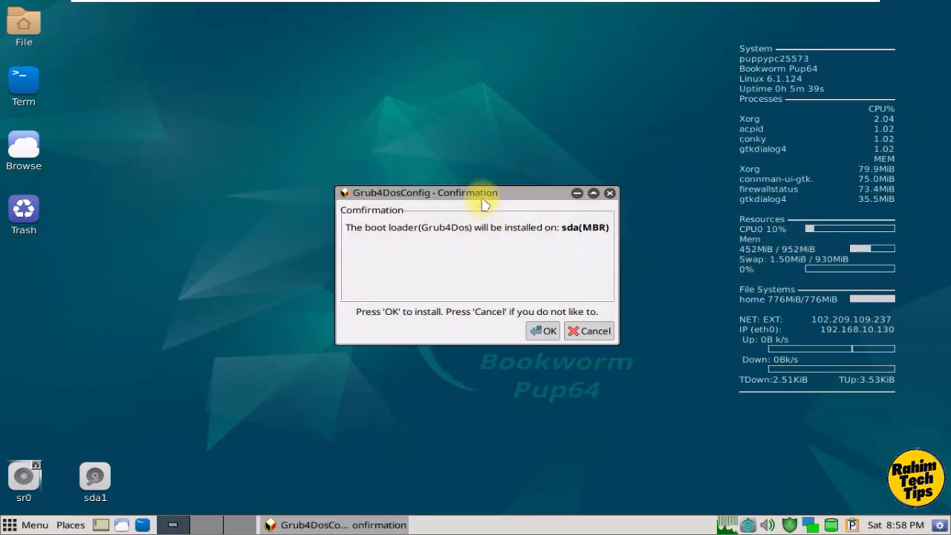
- Install the Grub4Dos boot loader on the MBR of sda and quit Grub4DosConfig
left_click_drag(486, 196, 482, 148)
left_click(538, 282)
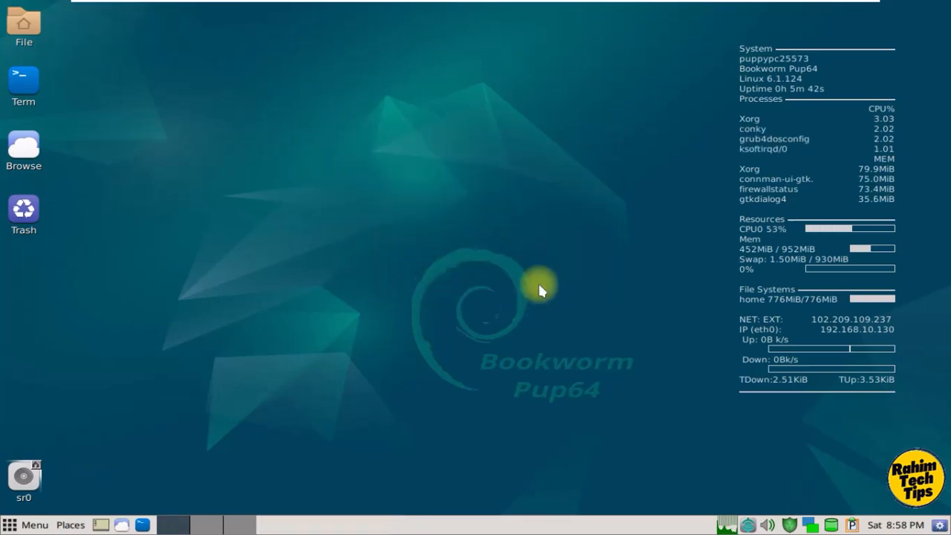
left_click_drag(476, 168, 403, 106)
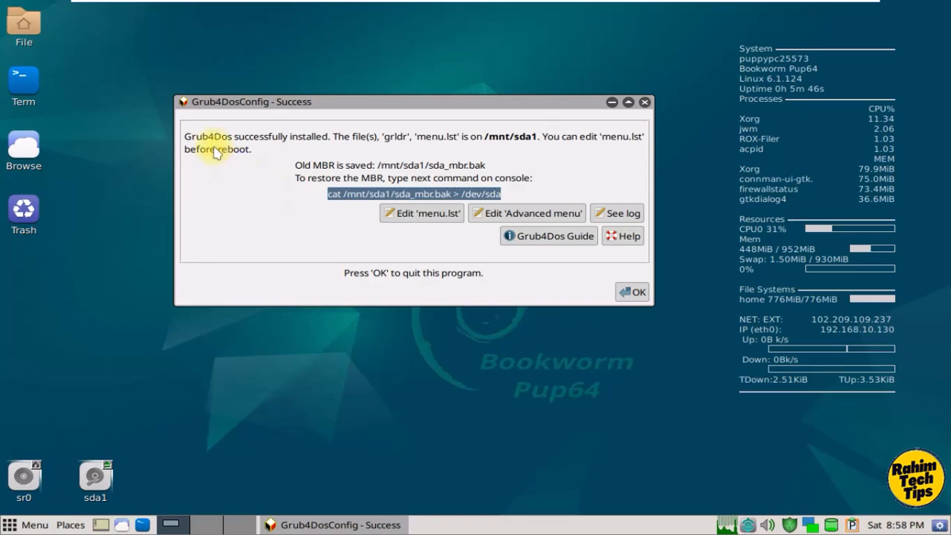
left_click(631, 294)
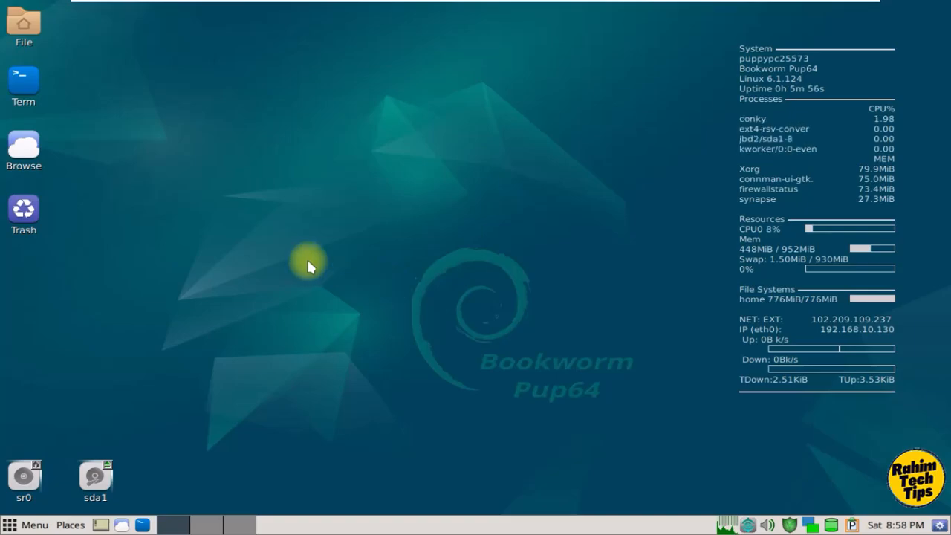
- Shut down the live Puppy session, continuing through the first-shutdown dialogs
left_click(9, 527)
left_click(28, 502)
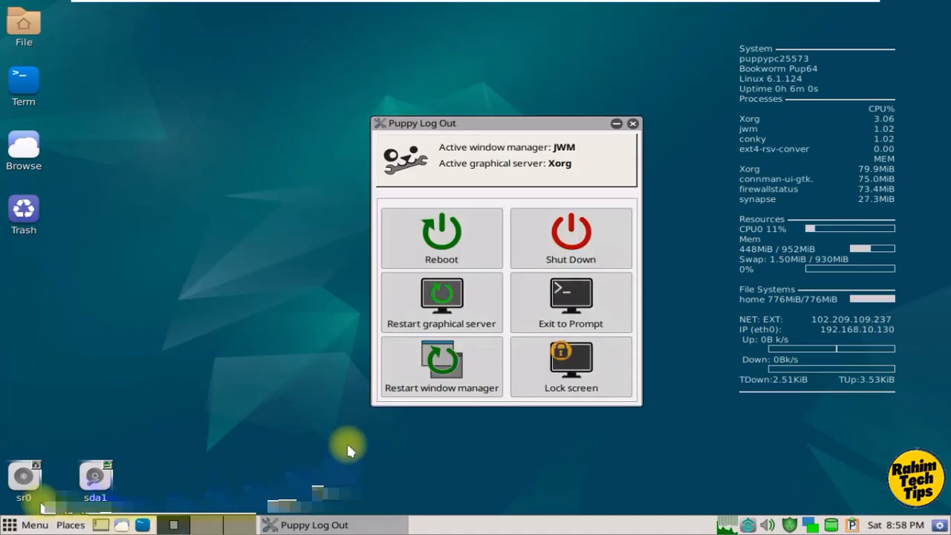
left_click(572, 247)
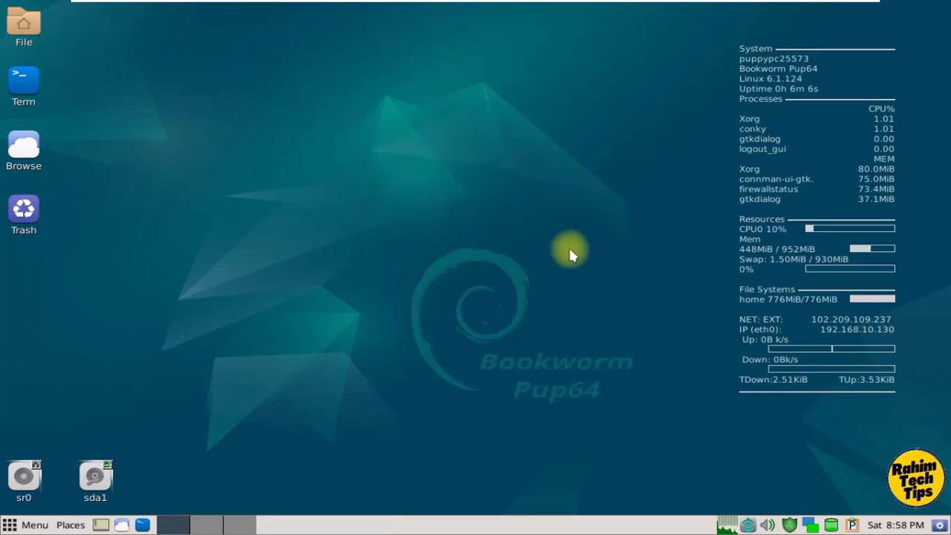
left_click(651, 316)
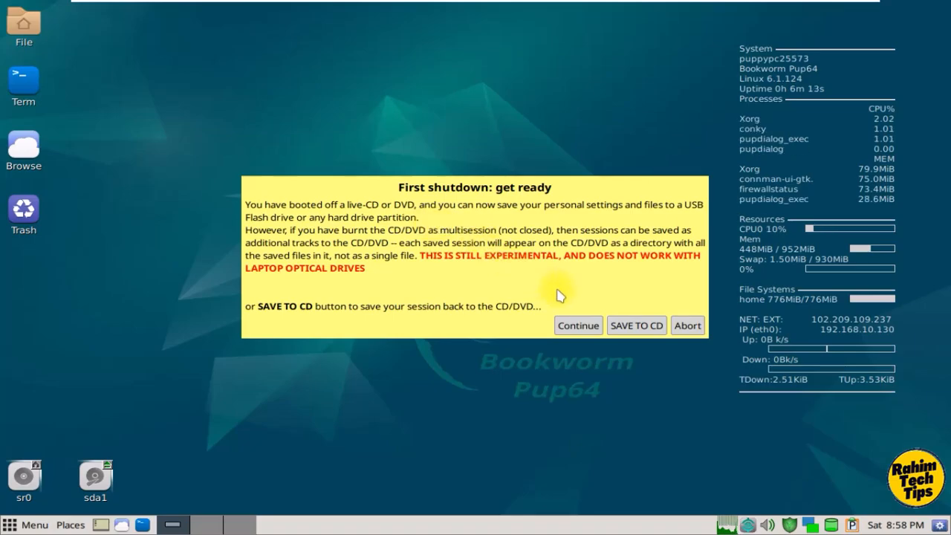
left_click(582, 327)
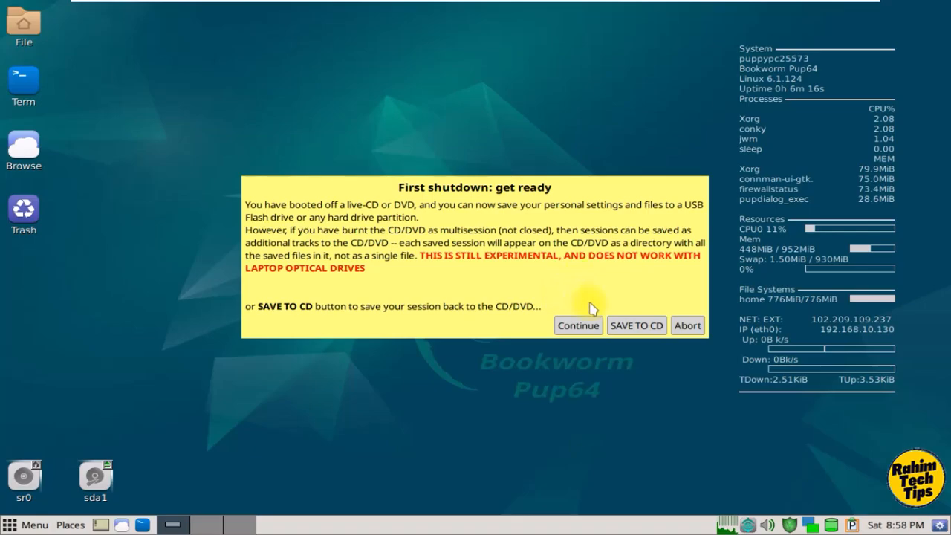
left_click(688, 326)
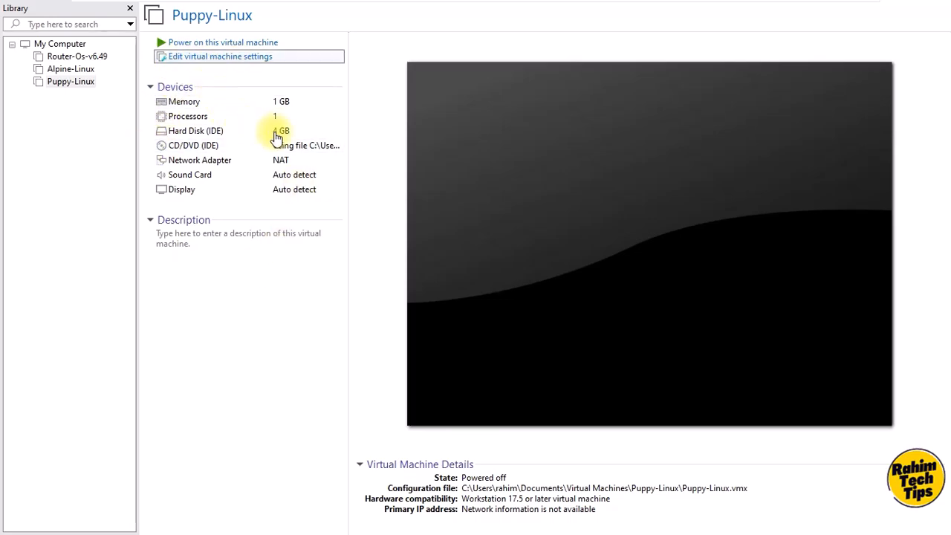
- Remove the CD/DVD (IDE) drive from the Puppy-Linux virtual machine's hardware and save its settings
left_click(261, 57)
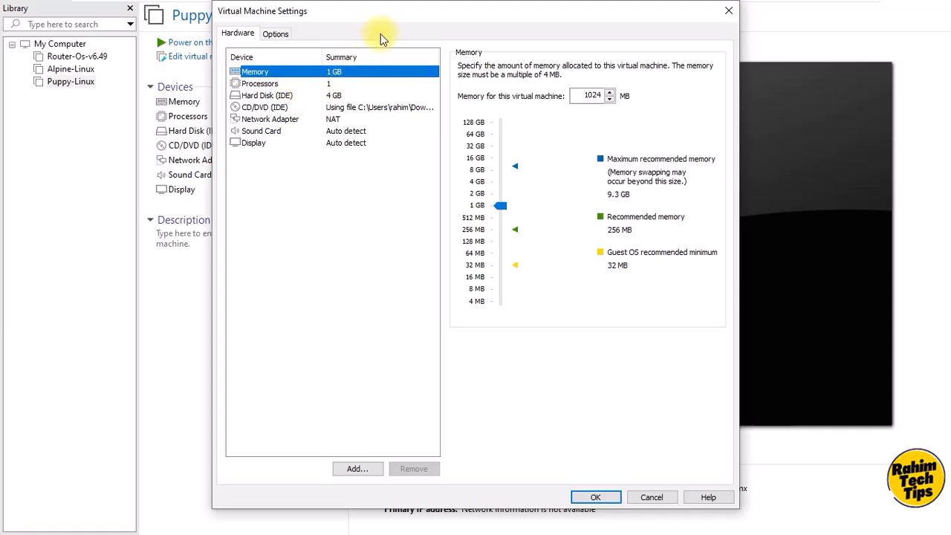
left_click_drag(391, 15, 367, 50)
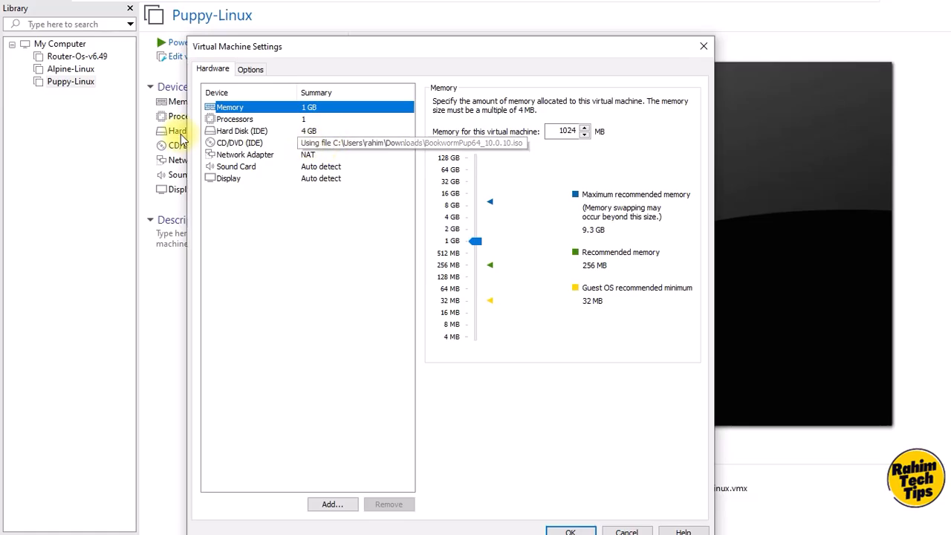
left_click(239, 143)
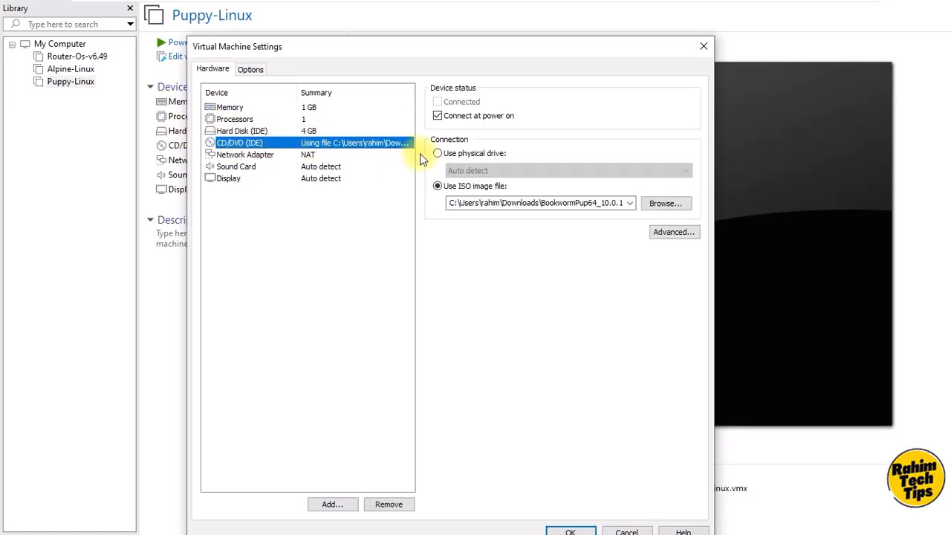
left_click(439, 117)
left_click(385, 505)
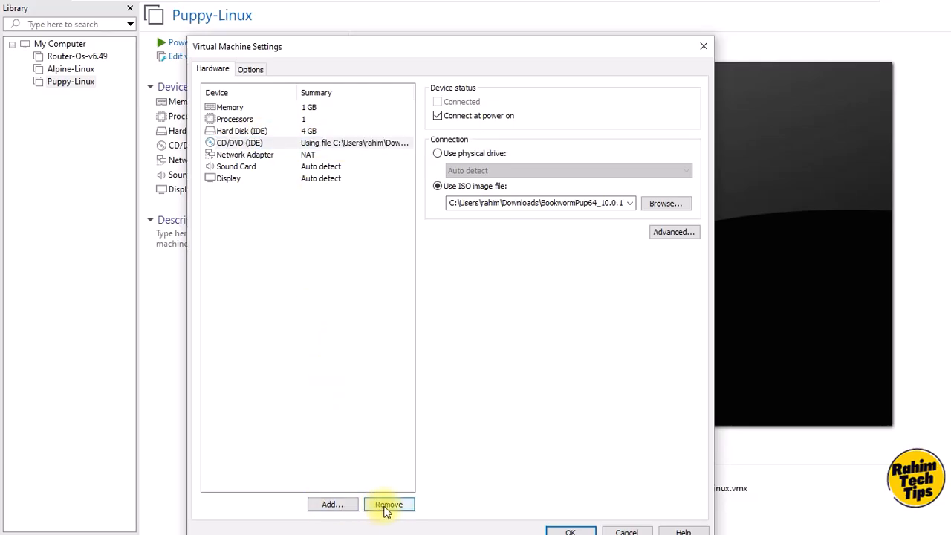
left_click_drag(376, 52, 296, 31)
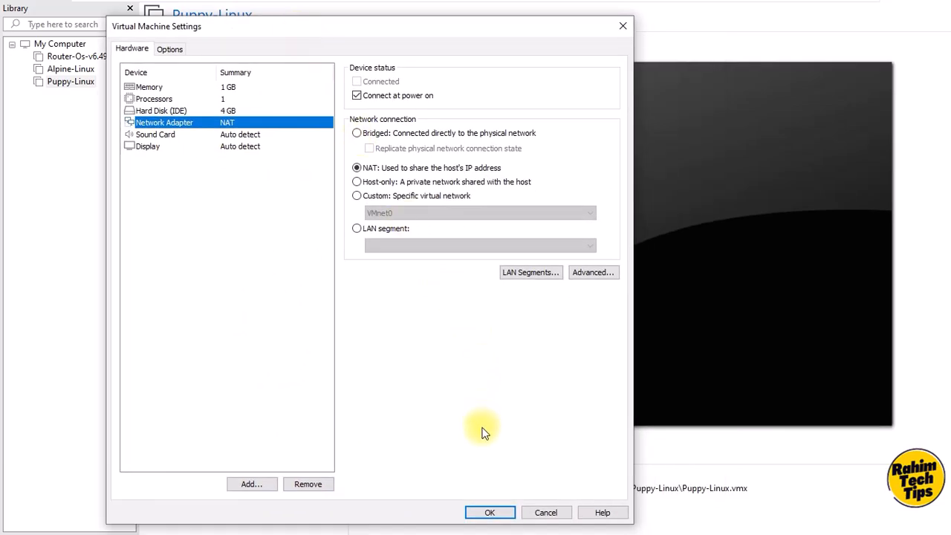
left_click(486, 513)
left_click(336, 369)
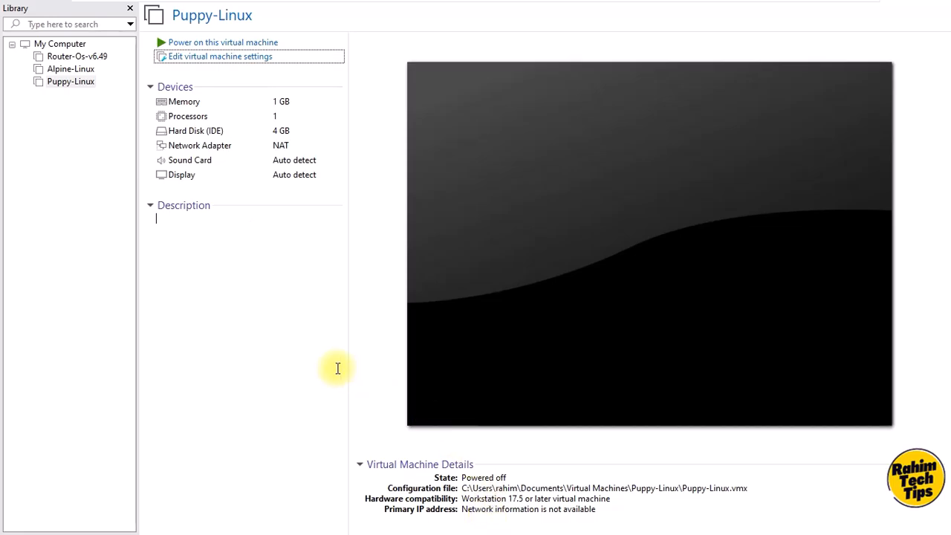
- Power on the Puppy-Linux virtual machine and boot the "Puppy dpupbw64 10.0.10 (sda1)" entry
left_click(221, 45)
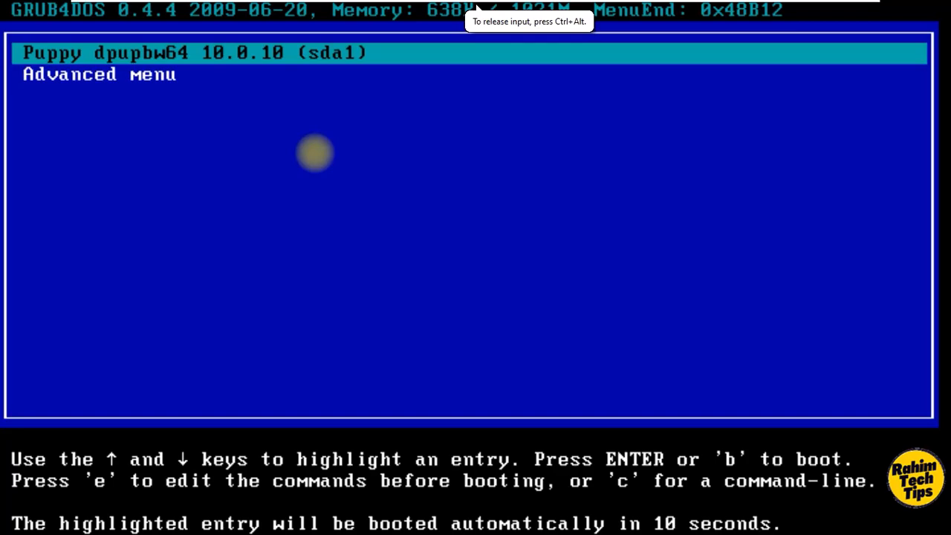
key("Return")
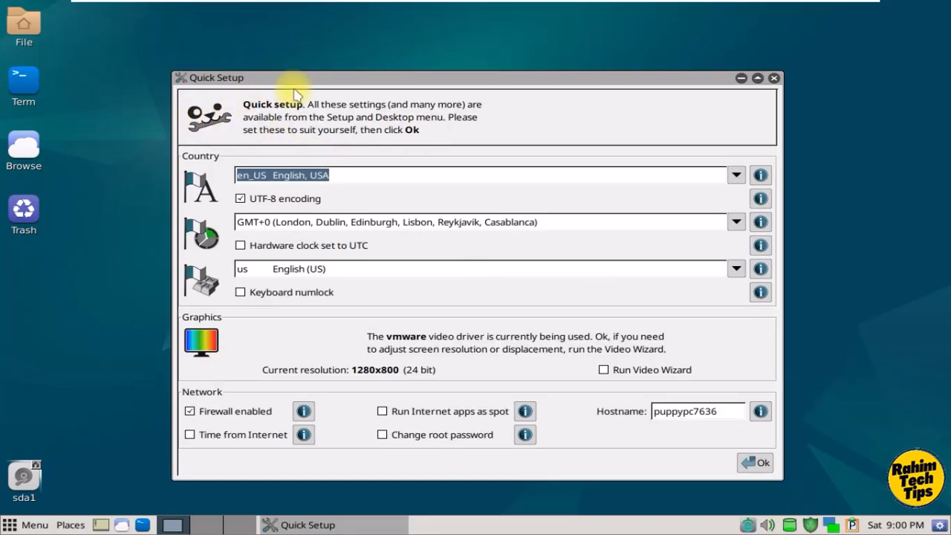
- Enable Time from Internet and Change root password in the Quick Setup network settings
left_click_drag(318, 81, 329, 37)
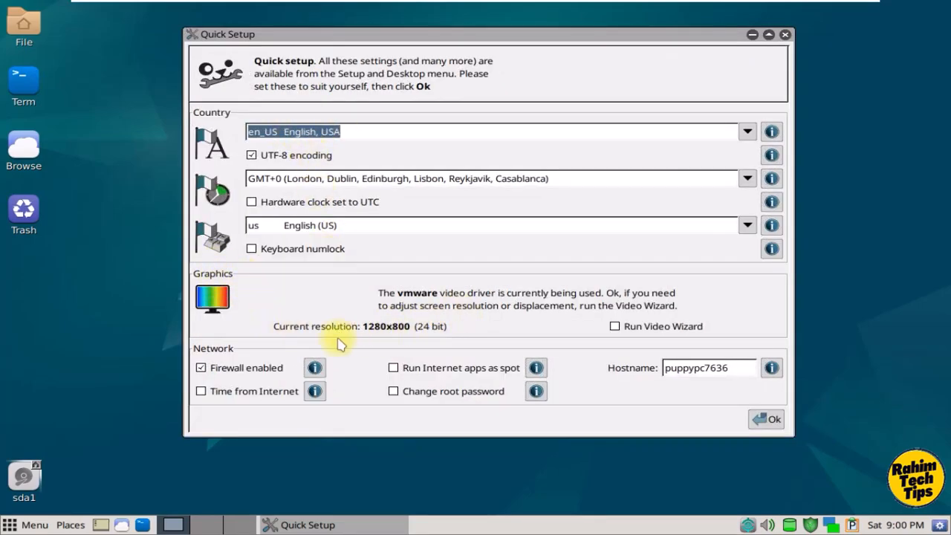
left_click(238, 394)
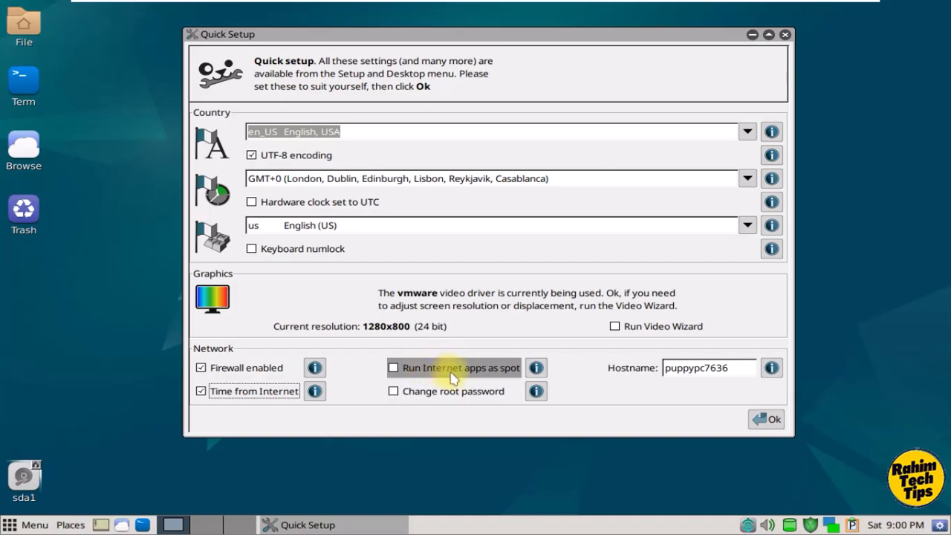
left_click(412, 399)
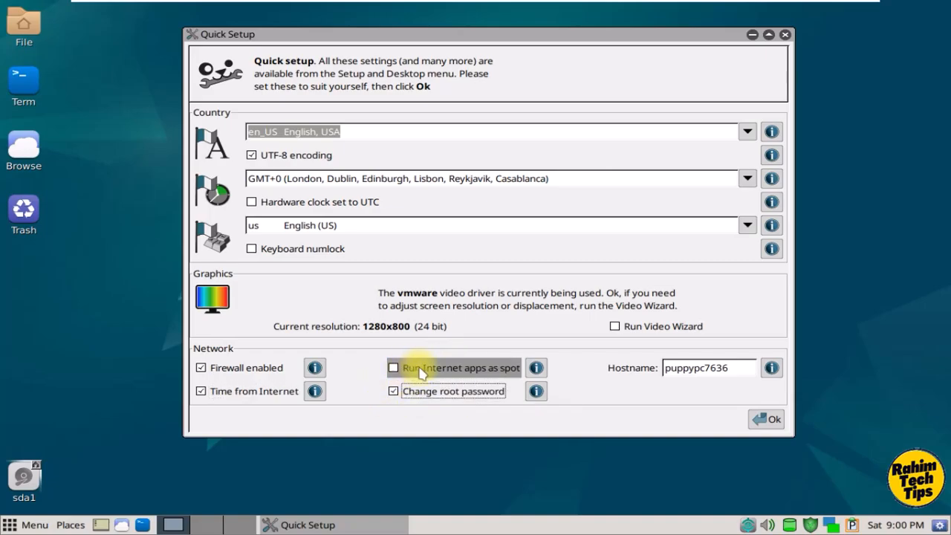
- Enable Run Internet apps as spot, opening its help page and closing it after dismissing the Firefox update notice
left_click(536, 368)
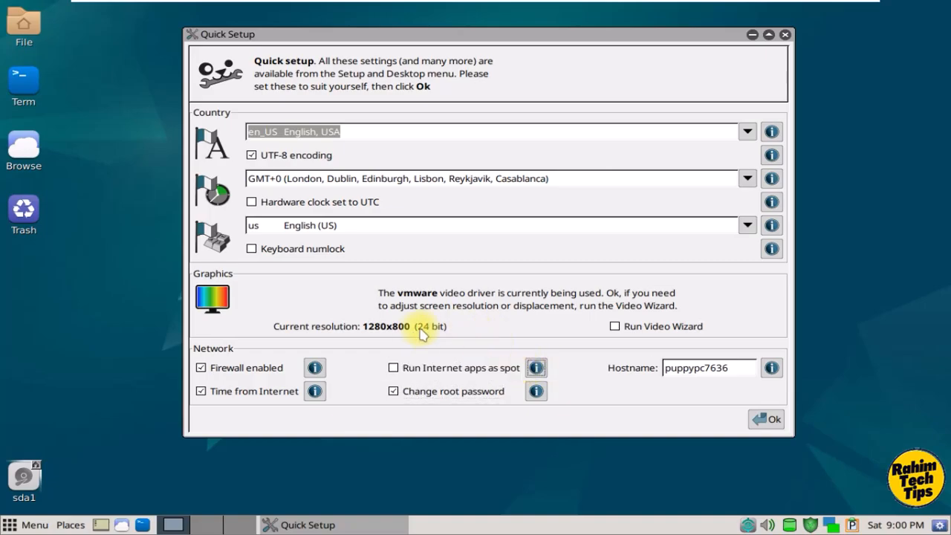
left_click(408, 370)
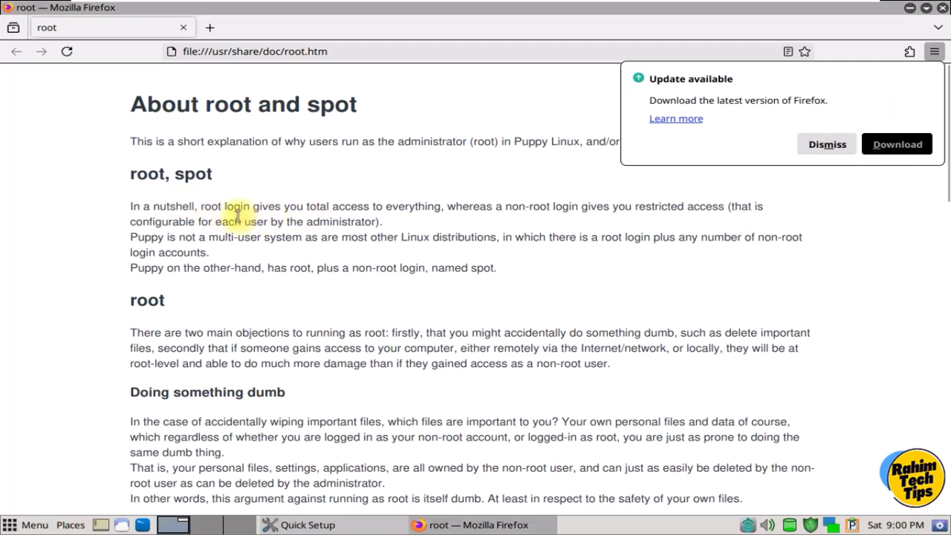
left_click(823, 145)
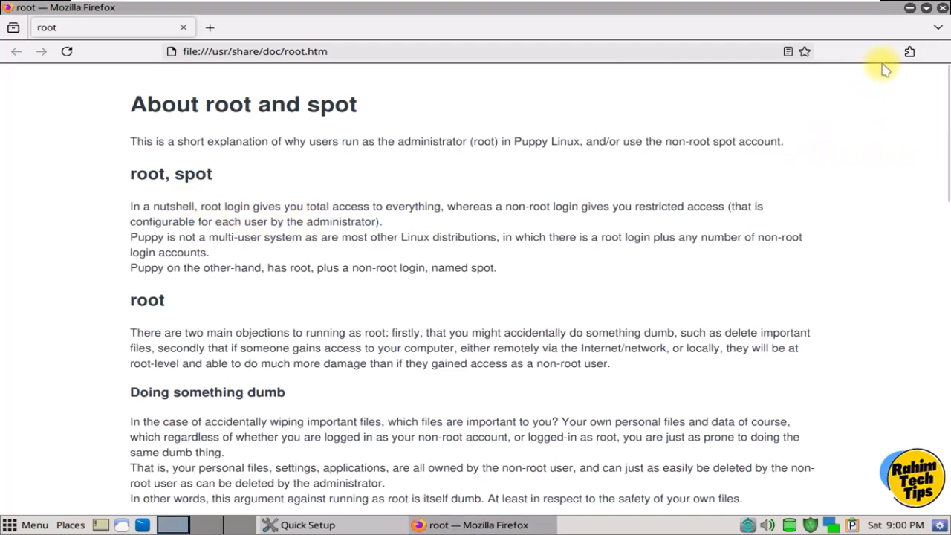
left_click(942, 11)
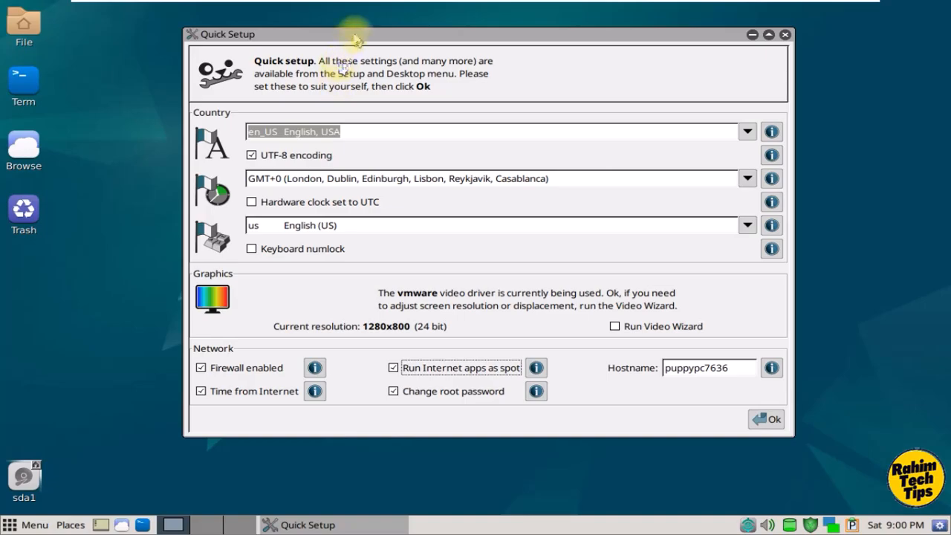
left_click_drag(352, 34, 308, 59)
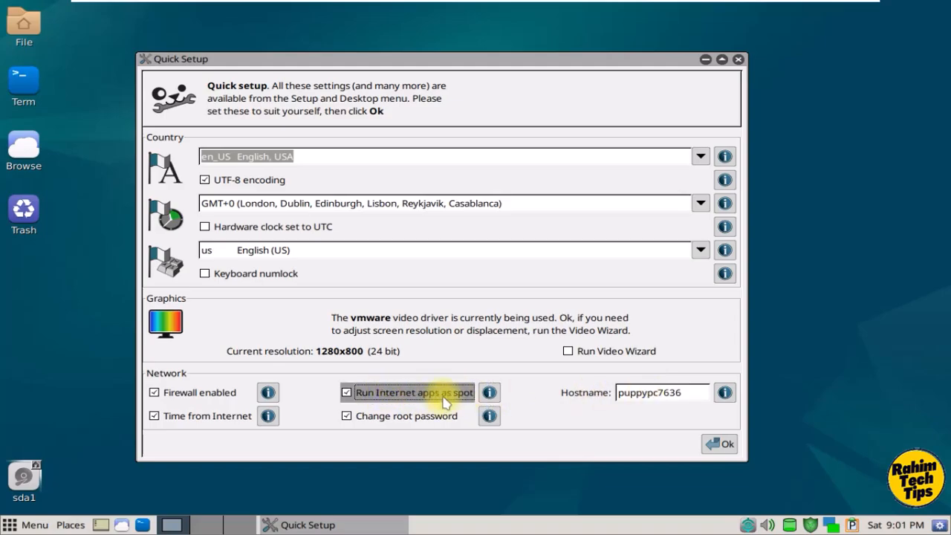
- Set the hostname to rahim-puppy, apply the Quick Setup settings and dismiss the hostname confirmation
double_click(664, 392)
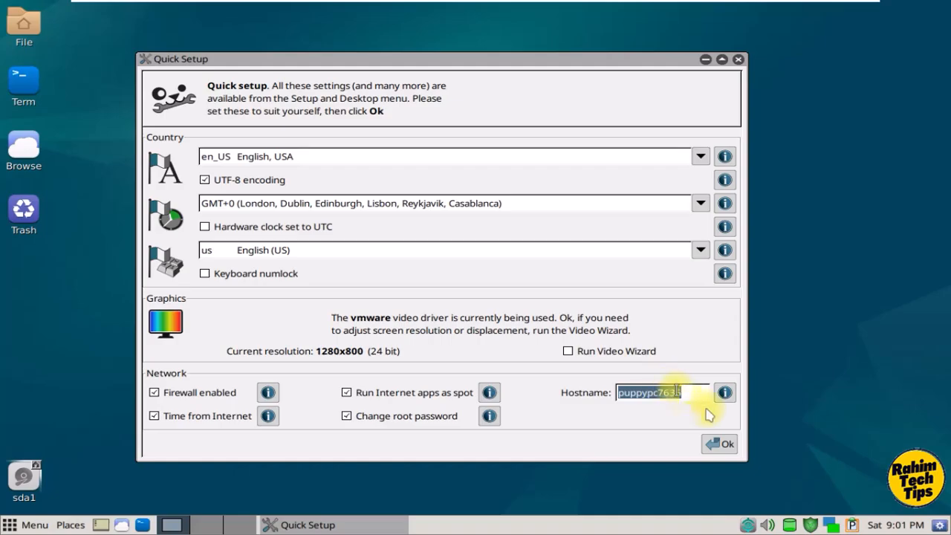
left_click(678, 393)
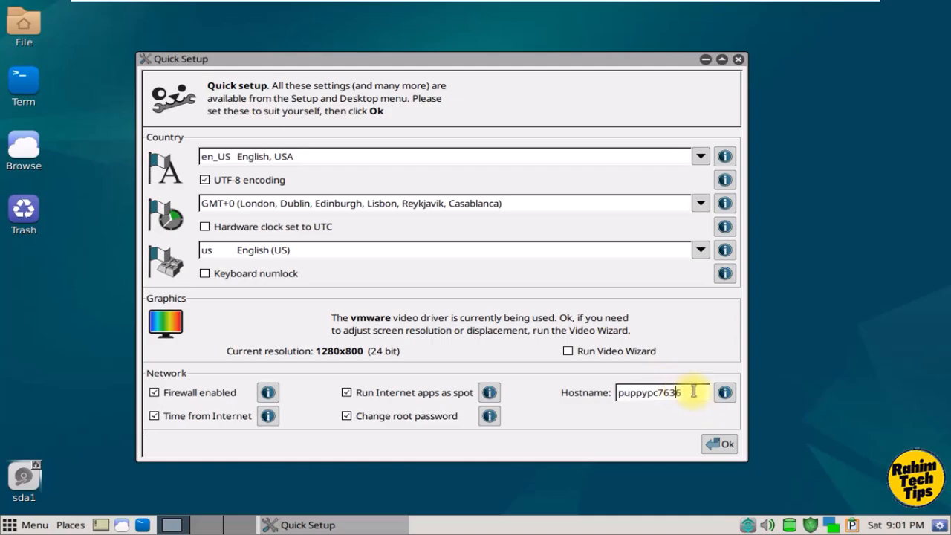
left_click_drag(694, 392, 592, 394)
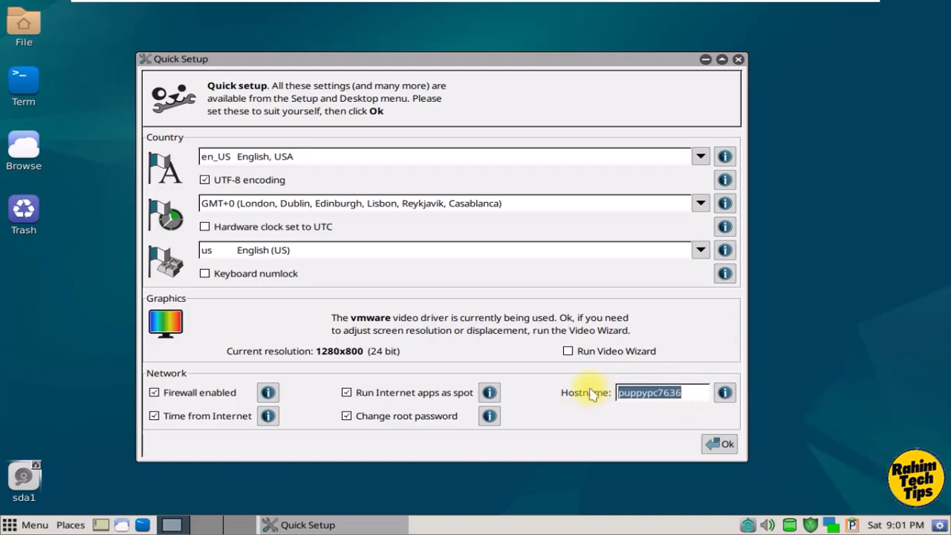
type("rahim-puppy")
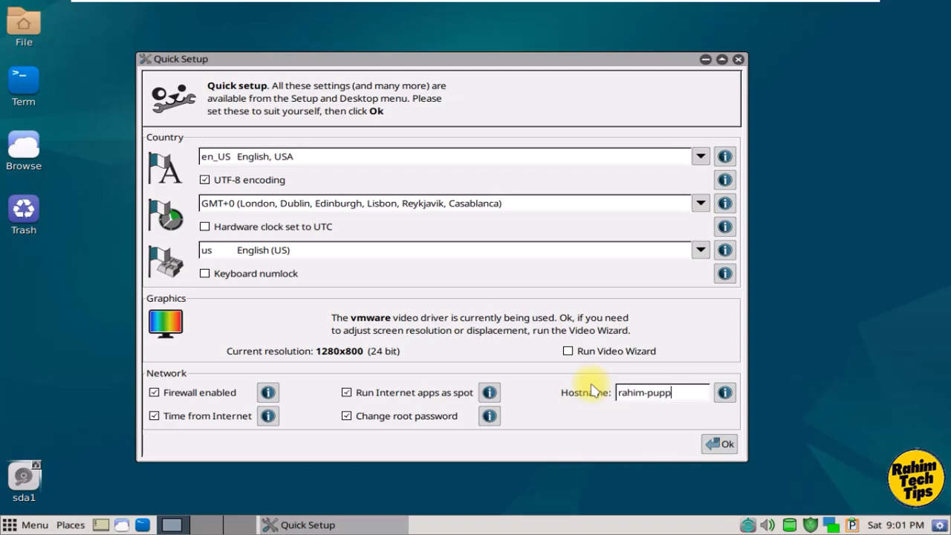
left_click(703, 445)
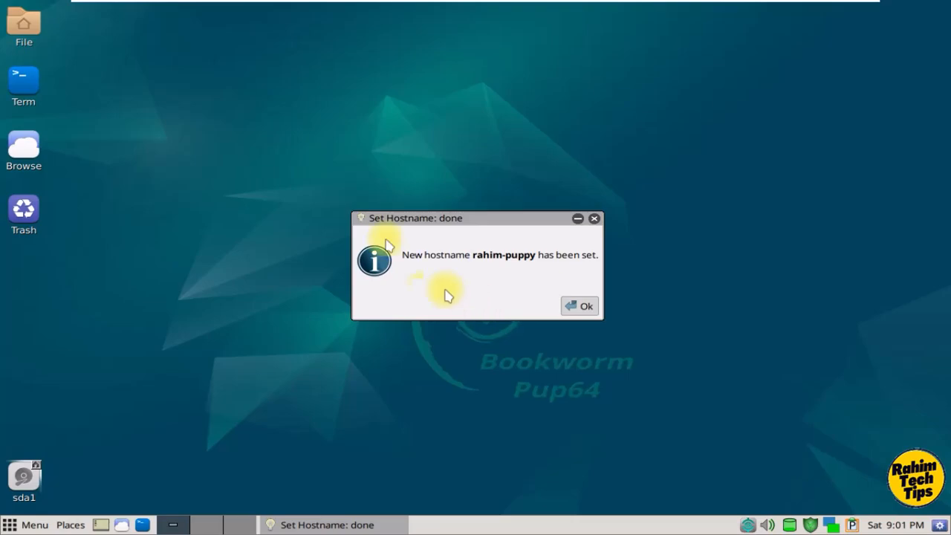
left_click(586, 307)
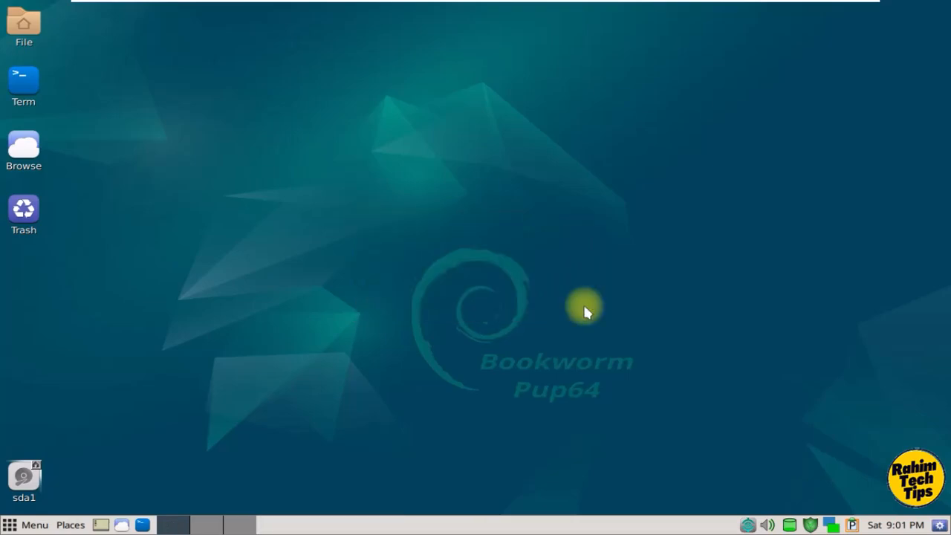
- Set the administrator (root) password by entering it twice, and dismiss the confirmation
left_click(498, 287)
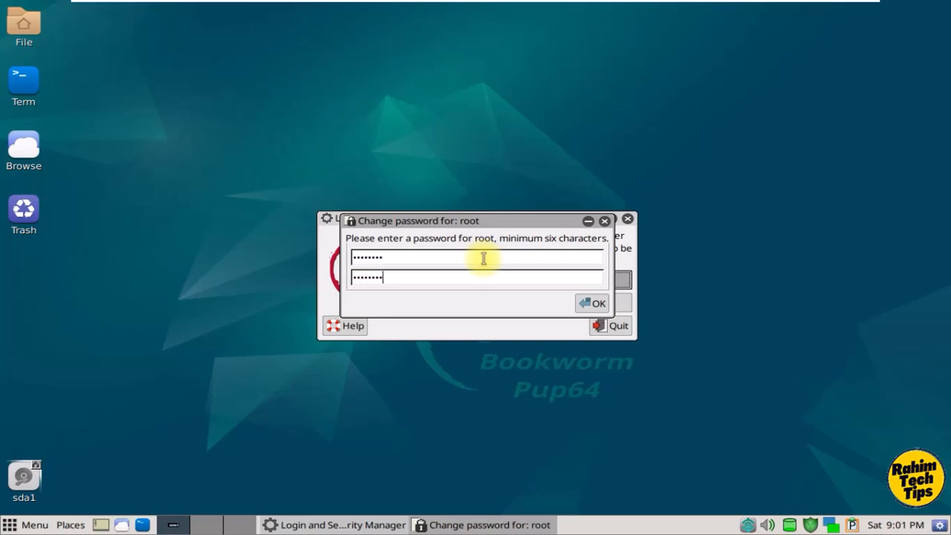
left_click(591, 302)
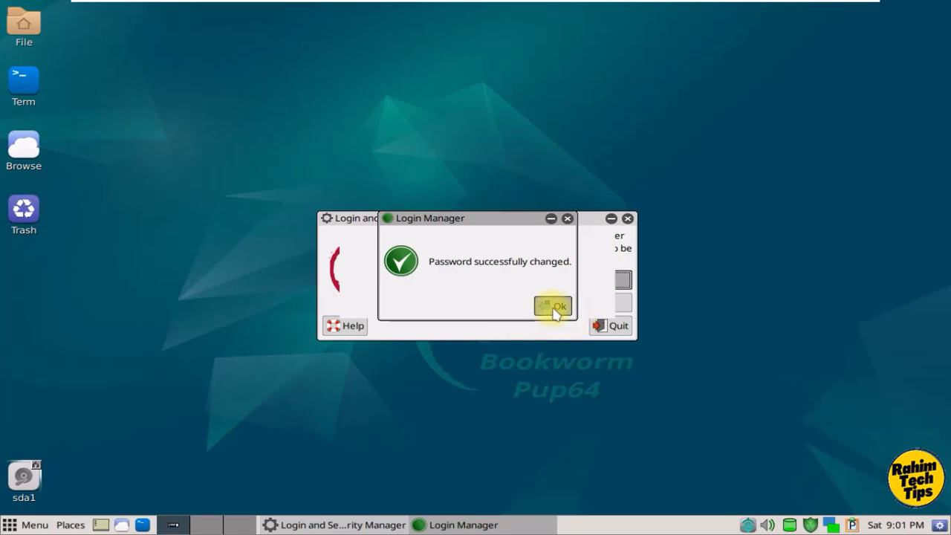
left_click(555, 308)
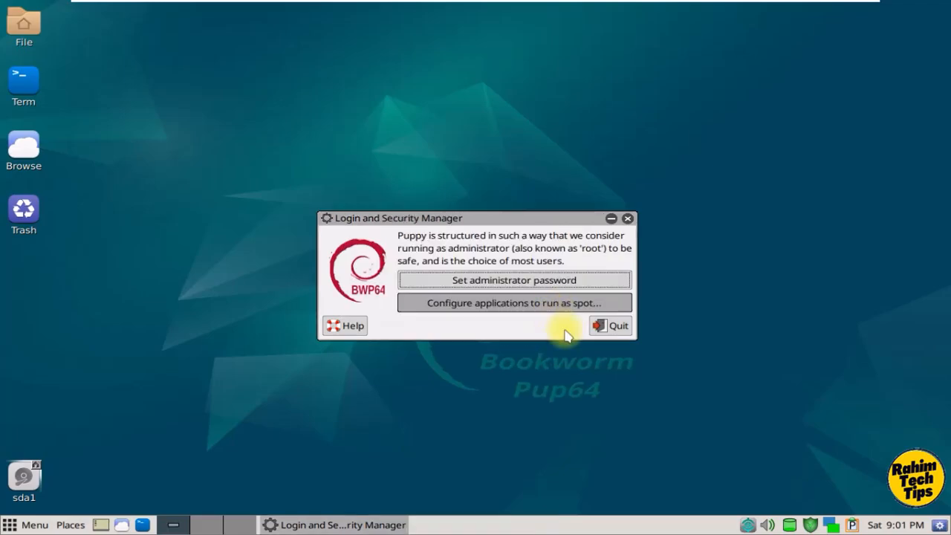
- Accept claws-mail, transmission-gtk, weechat, uget-gtk and putty as the apps to run as spot, and quit the Login and Security Manager
left_click(504, 312)
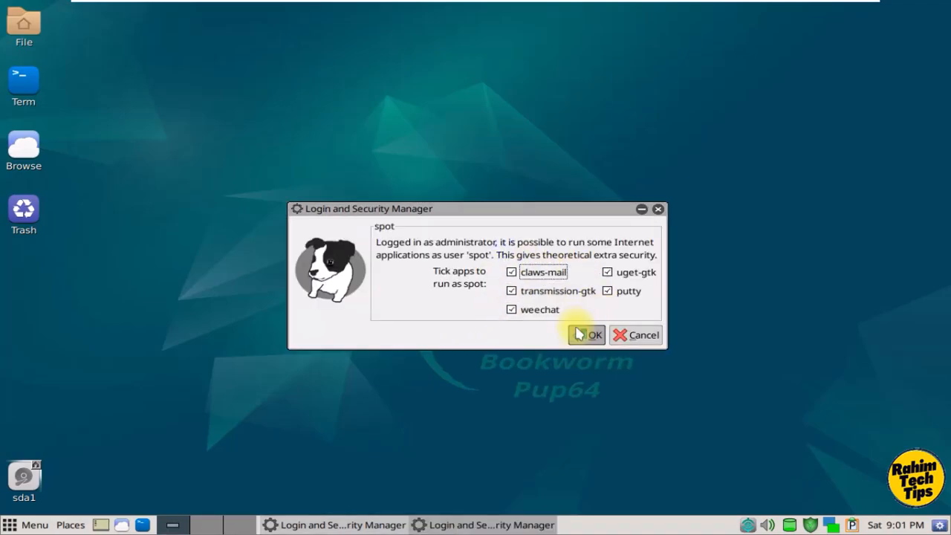
left_click(586, 336)
left_click(615, 329)
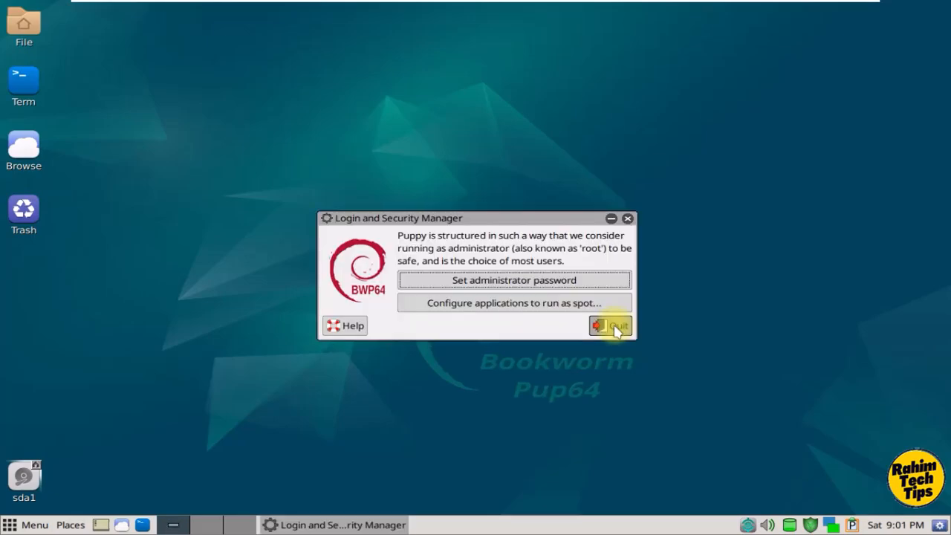
left_click(598, 329)
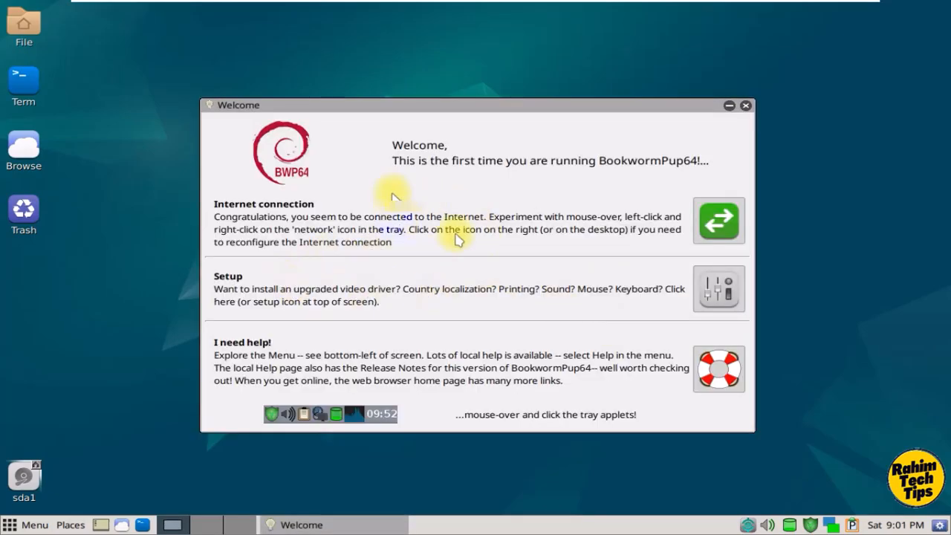
- Move the BookwormPup64 Welcome window aside and close it
left_click_drag(625, 100, 541, 93)
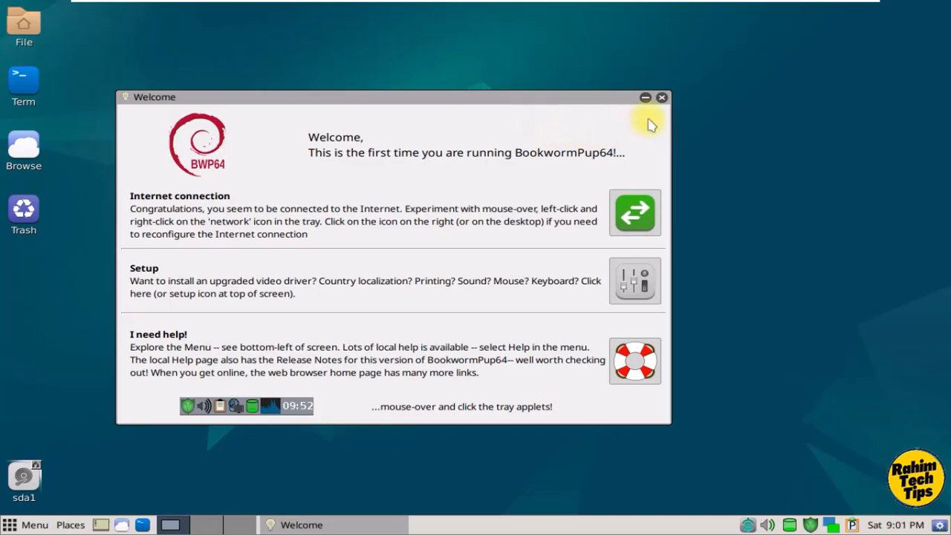
left_click(661, 97)
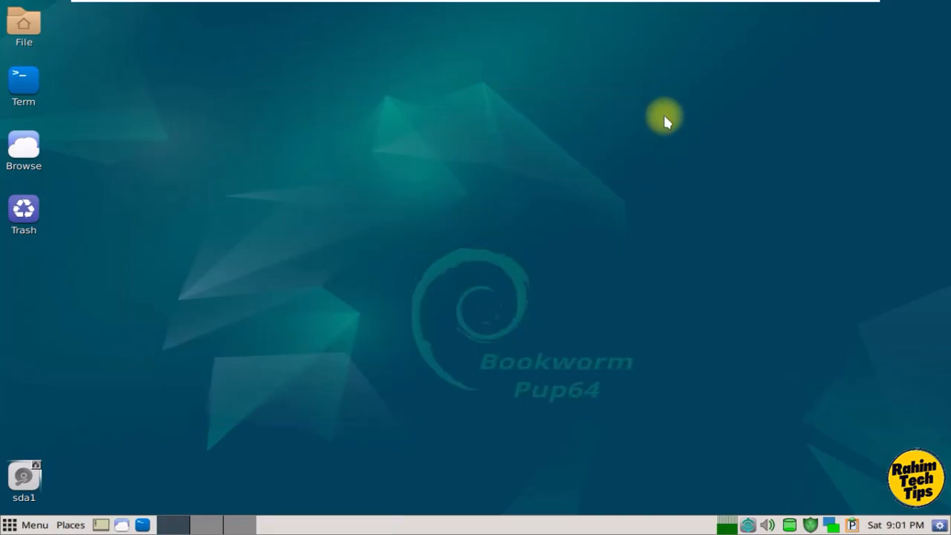